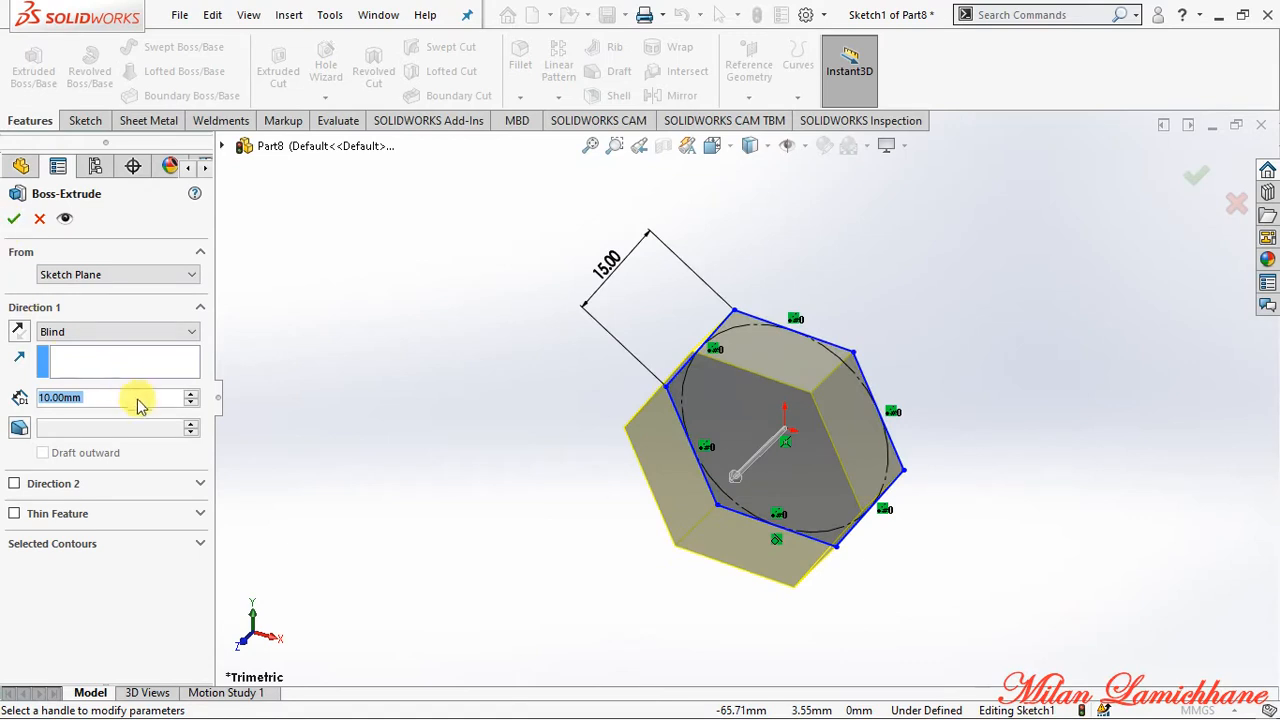
Extrude the hexagon sketch as a blind boss 5 mm deep.
text(5)
key(Return)
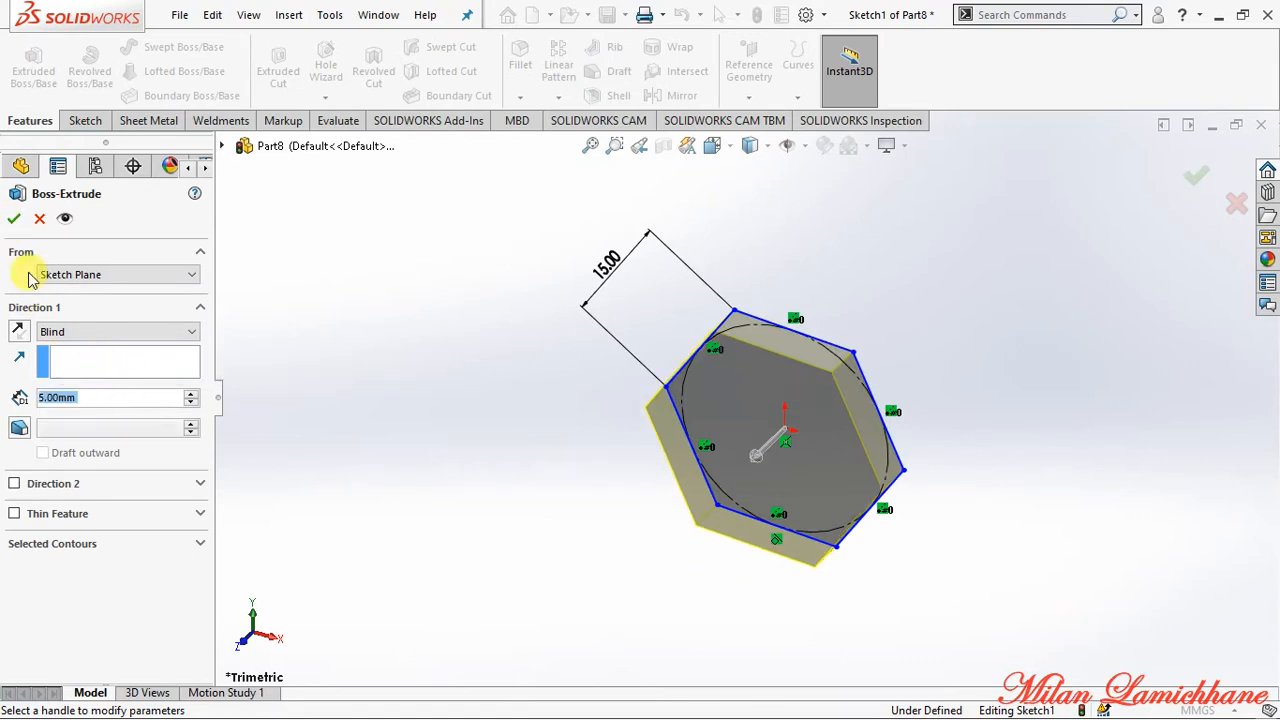
click(14, 219)
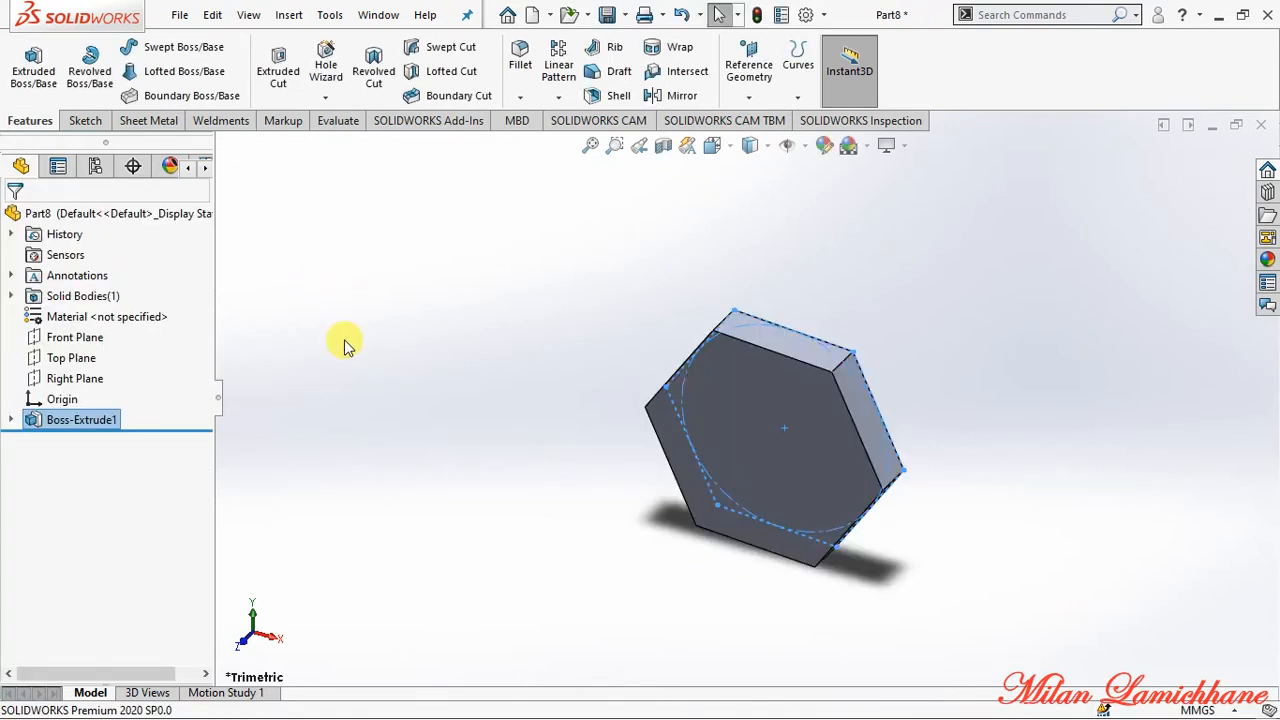
Start a new sketch on the back face of the hexagonal plate.
middle_drag(344, 343, 654, 297)
click(90, 121)
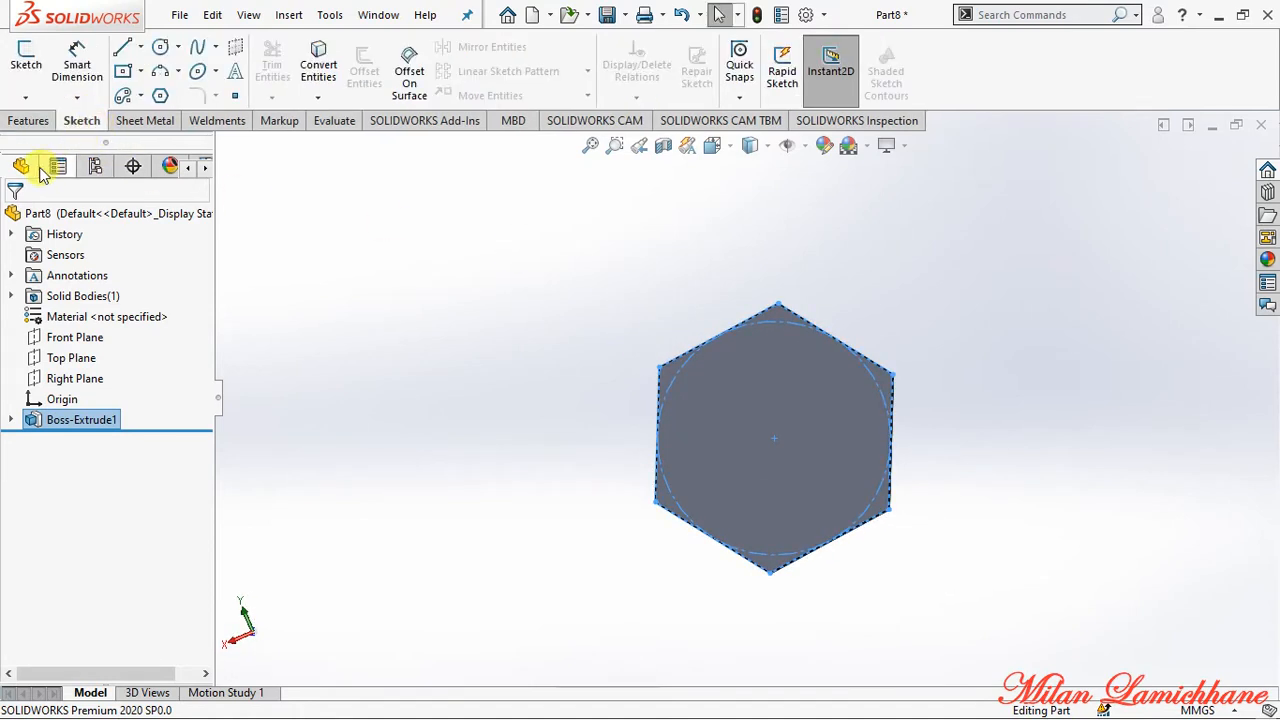
click(26, 57)
click(745, 392)
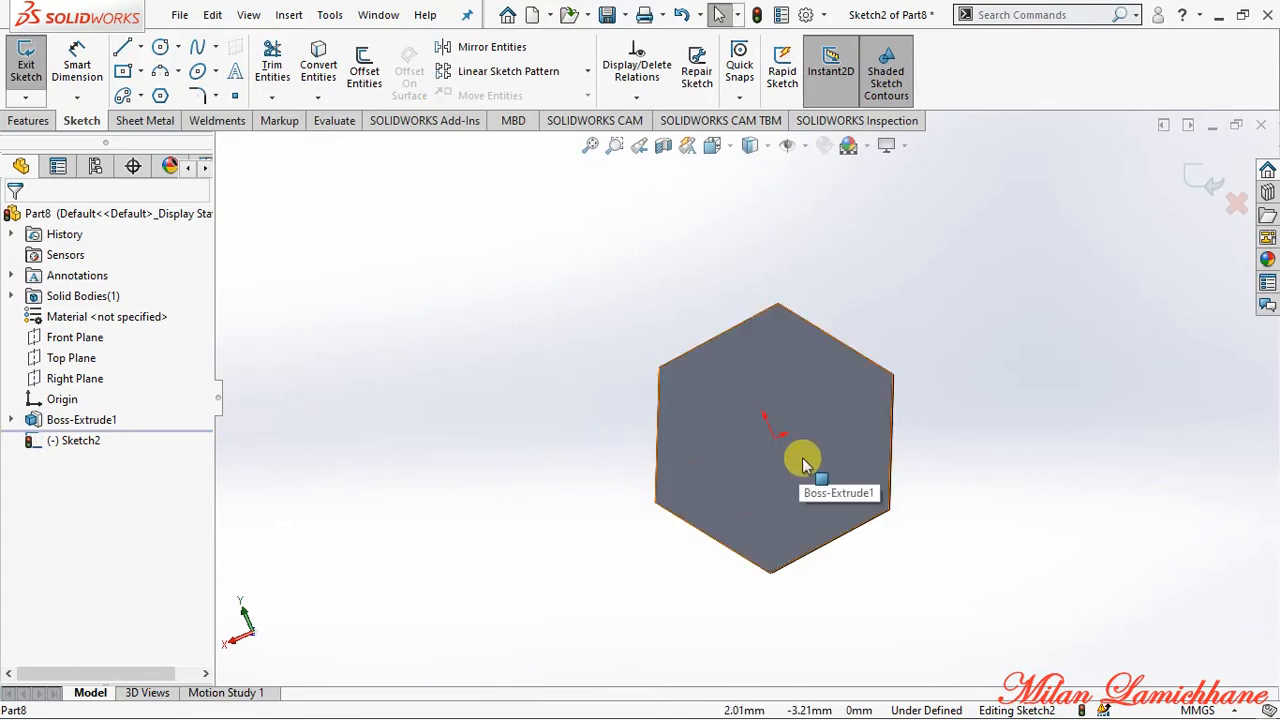
Sketch a circle centred on the origin of the hexagonal face and set its radius to 10 mm.
key(space)
click(920, 238)
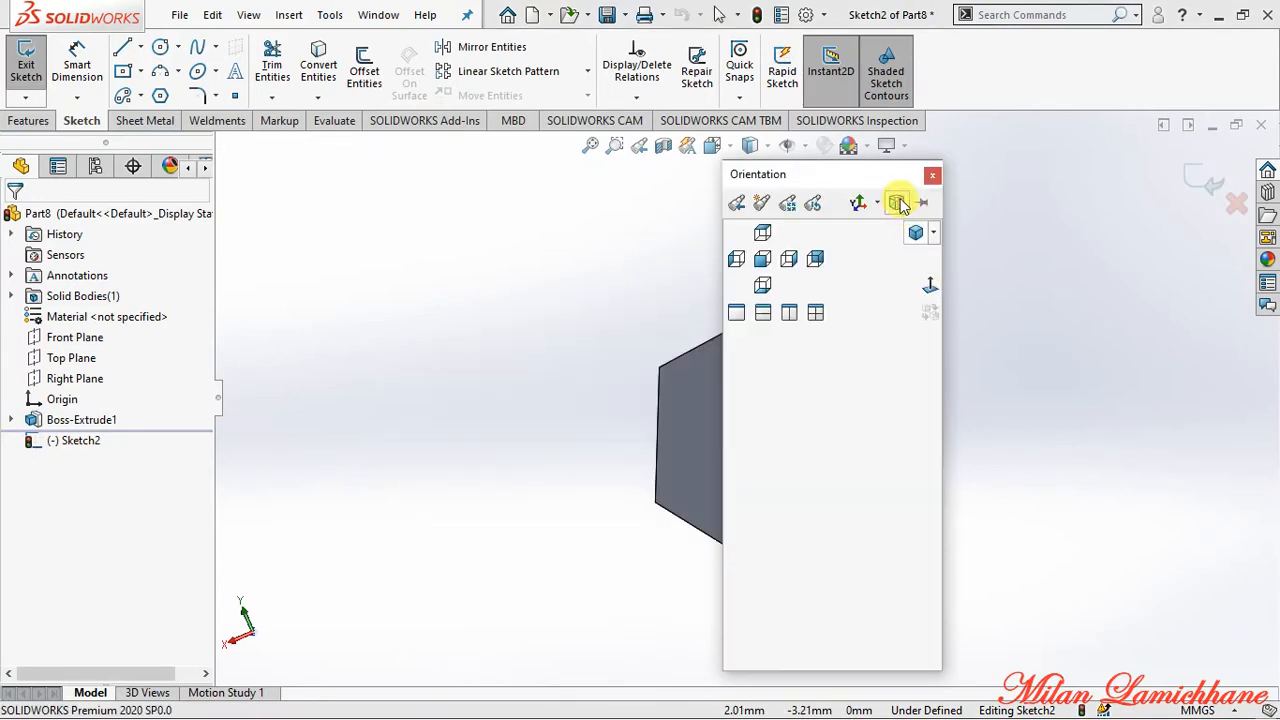
click(896, 203)
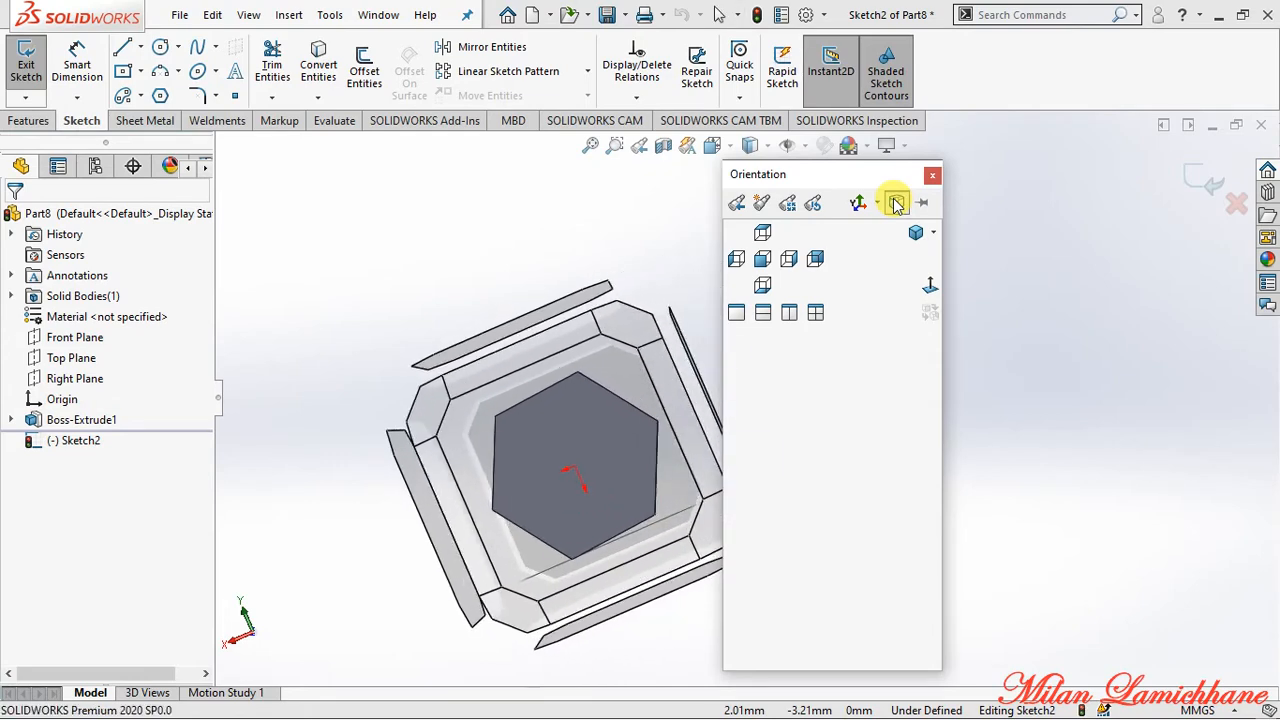
click(930, 286)
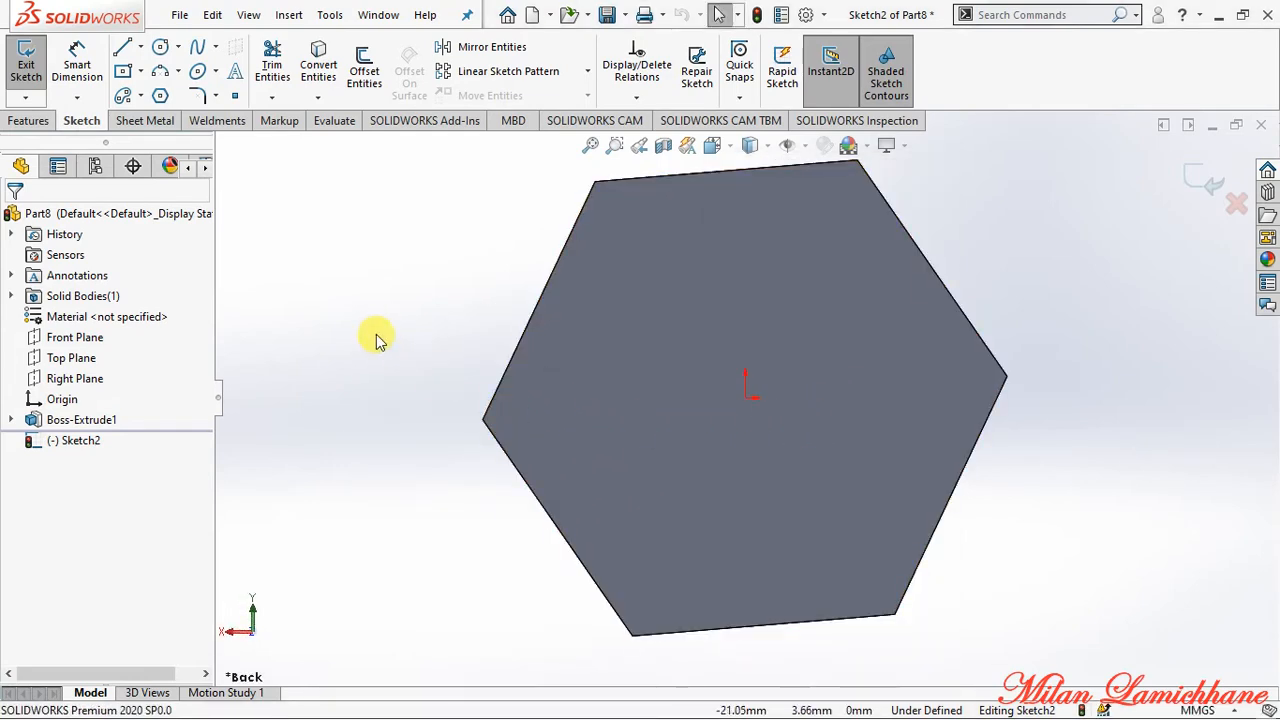
click(166, 49)
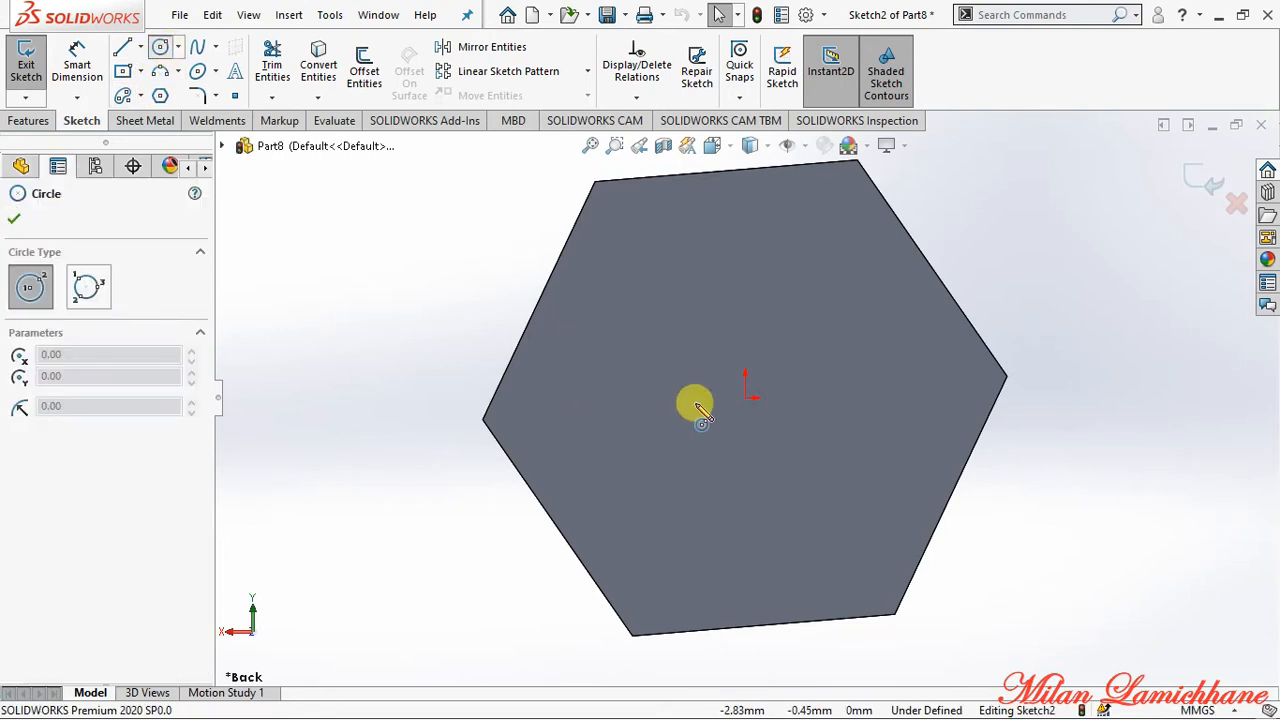
click(746, 397)
click(699, 530)
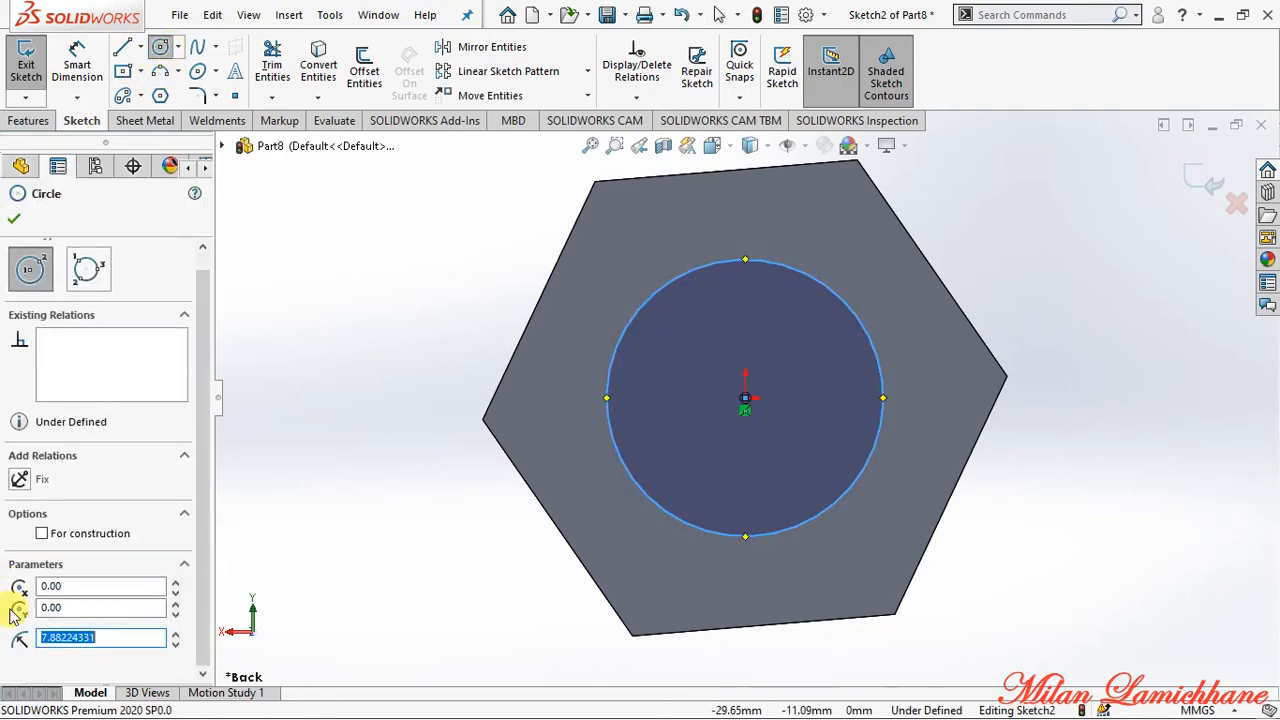
text(10)
key(Return)
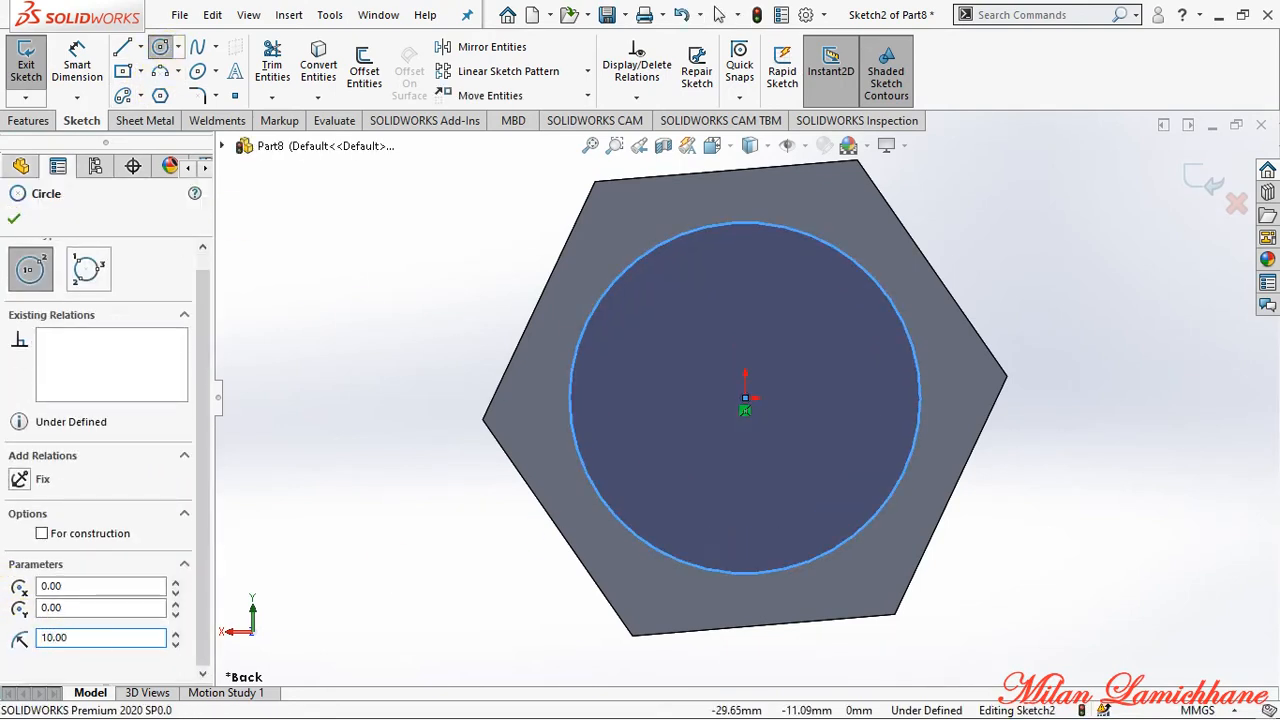
click(14, 218)
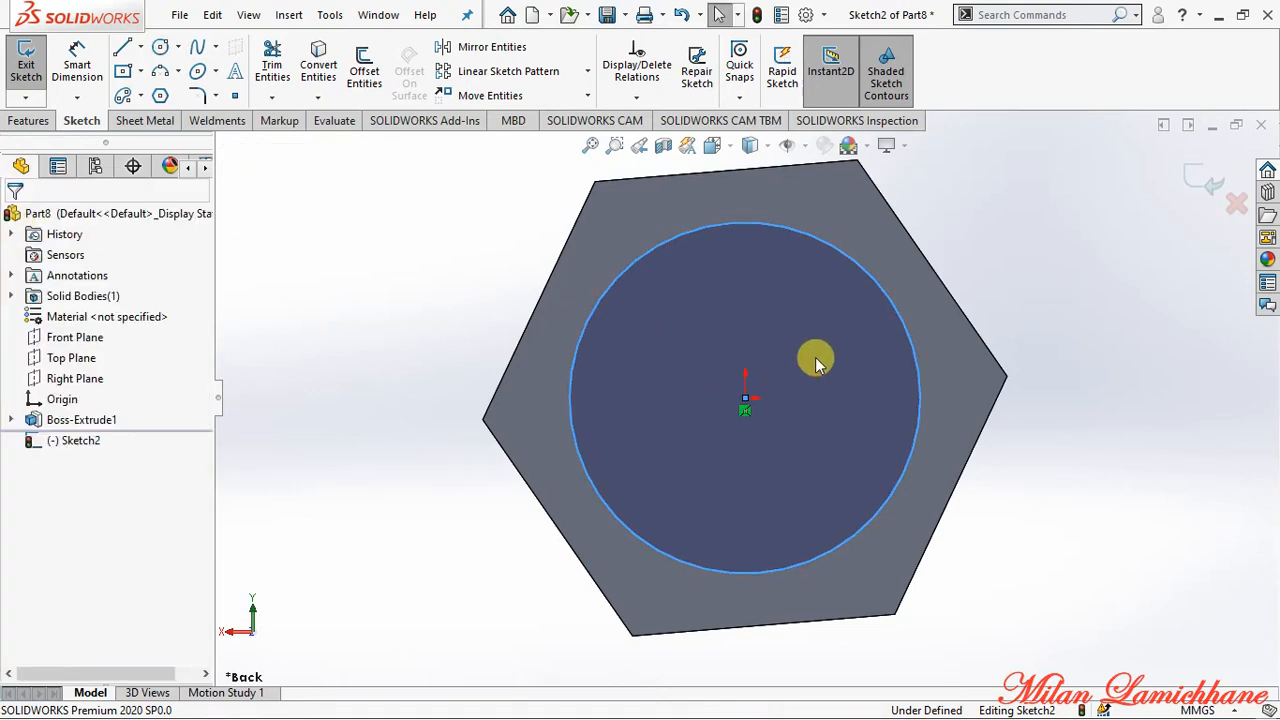
Extrude the circle away from the hexagonal head as a blind boss 100 mm deep, merged with the head.
middle_drag(1037, 310, 1017, 314)
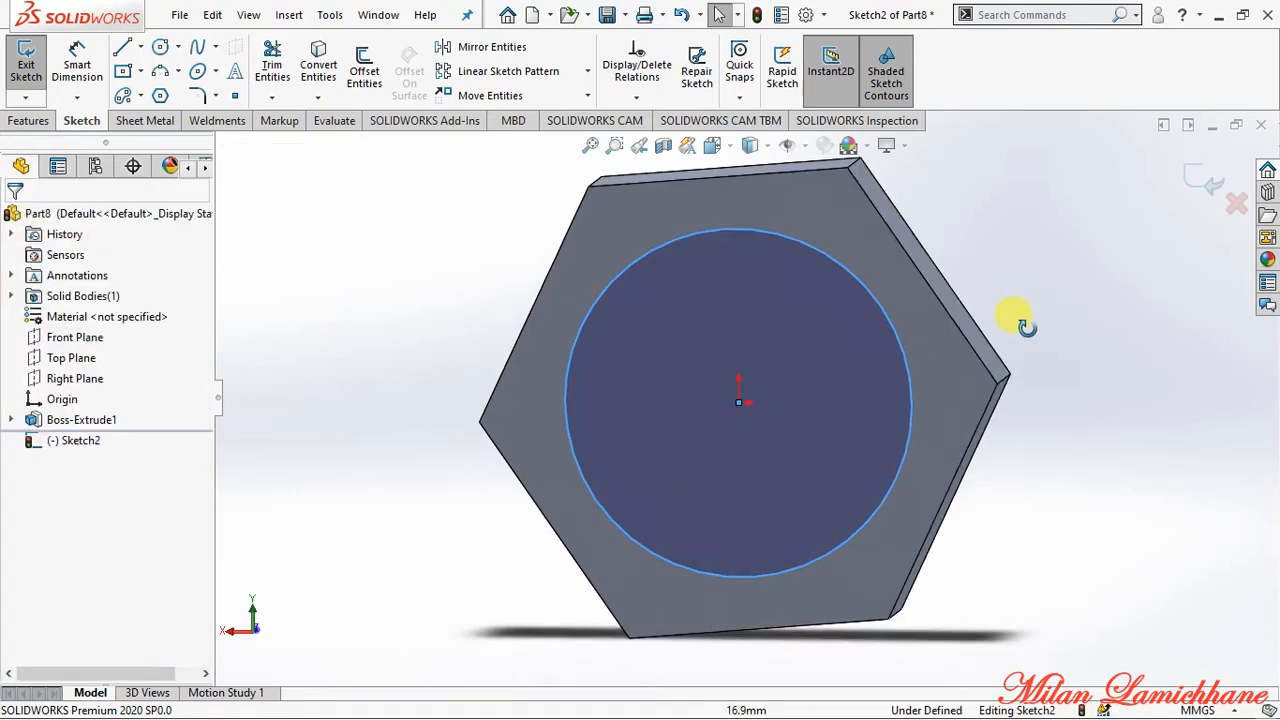
click(23, 121)
click(33, 62)
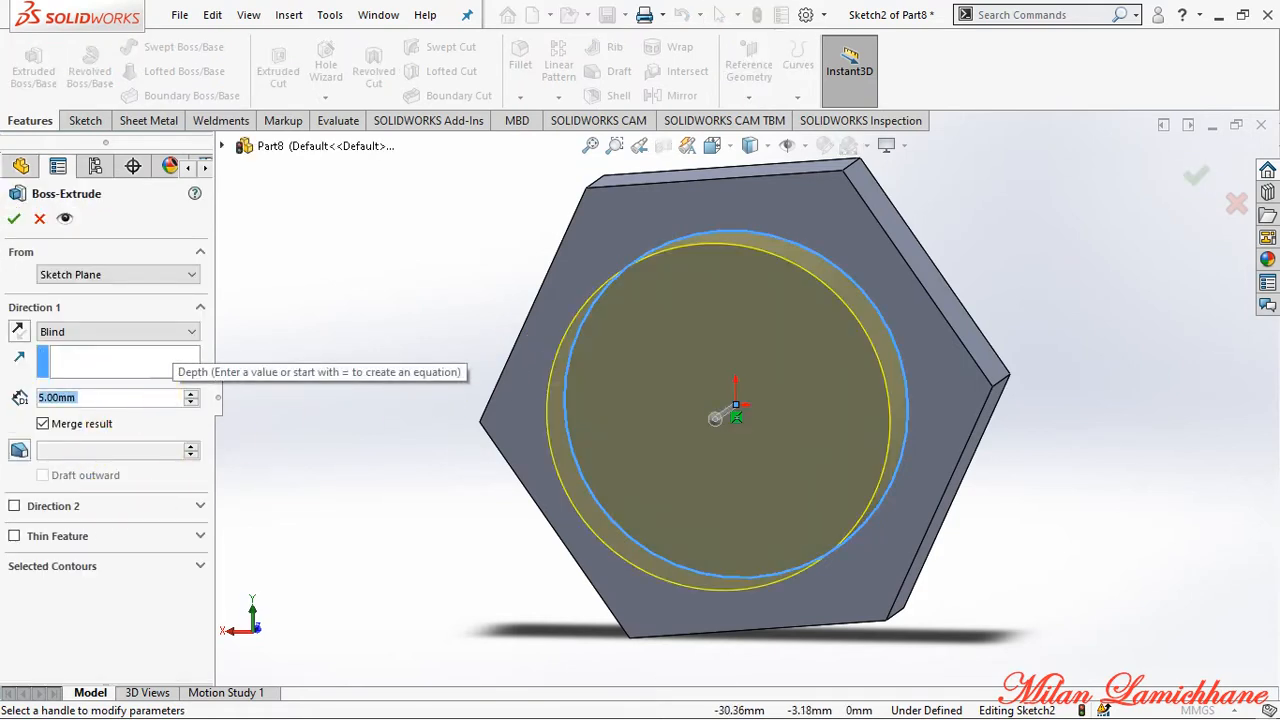
text(0100)
key(Return)
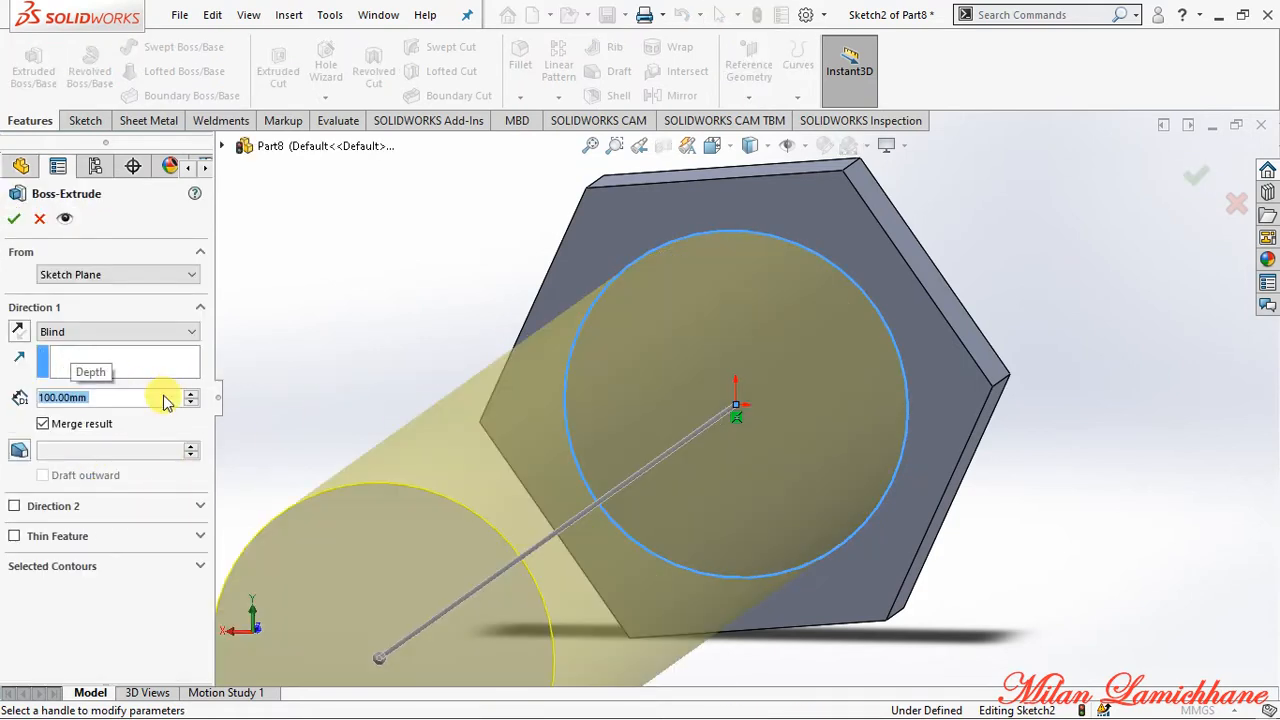
click(13, 222)
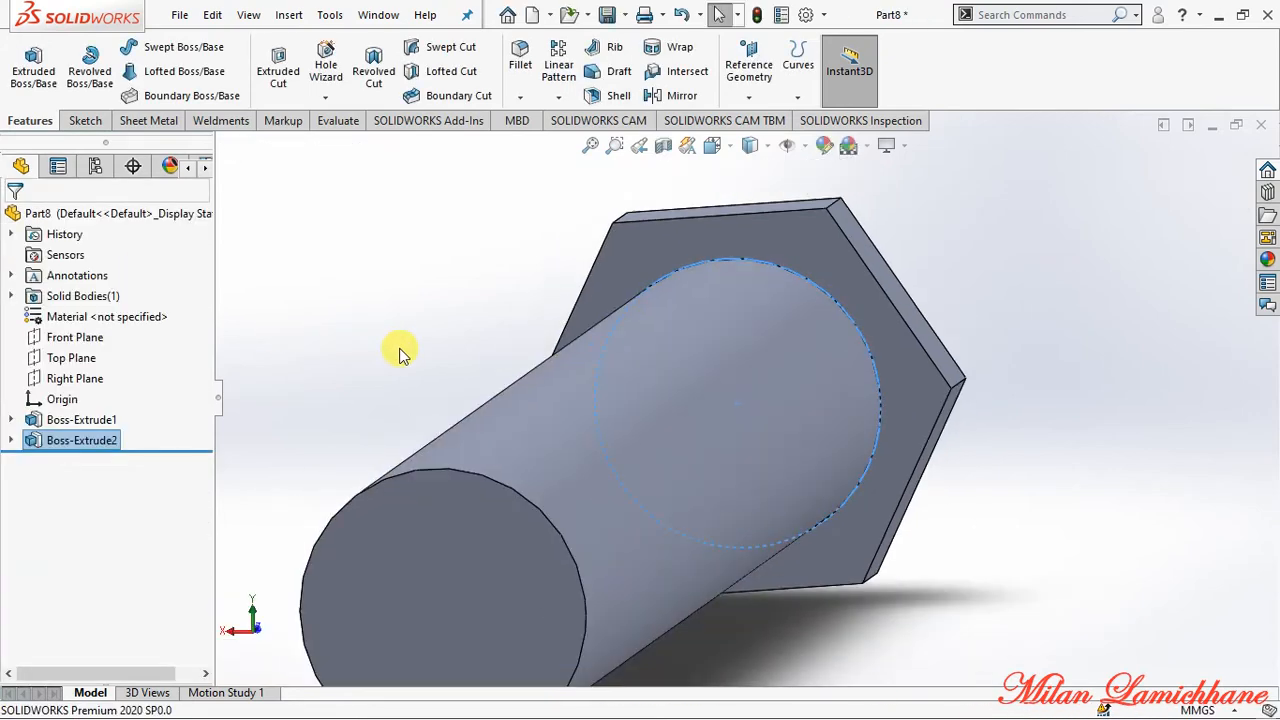
click(897, 572)
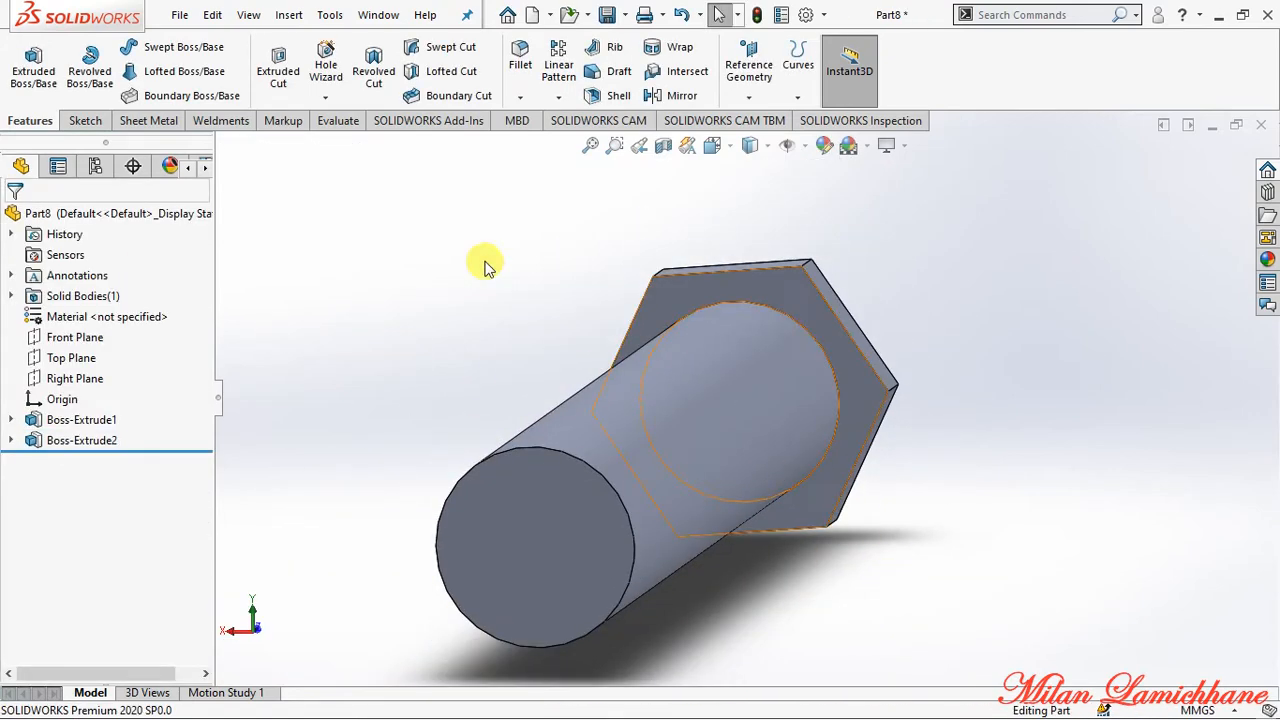
Start a Thread feature and use the circular edge at the shaft's free end as the thread location.
click(333, 99)
click(349, 163)
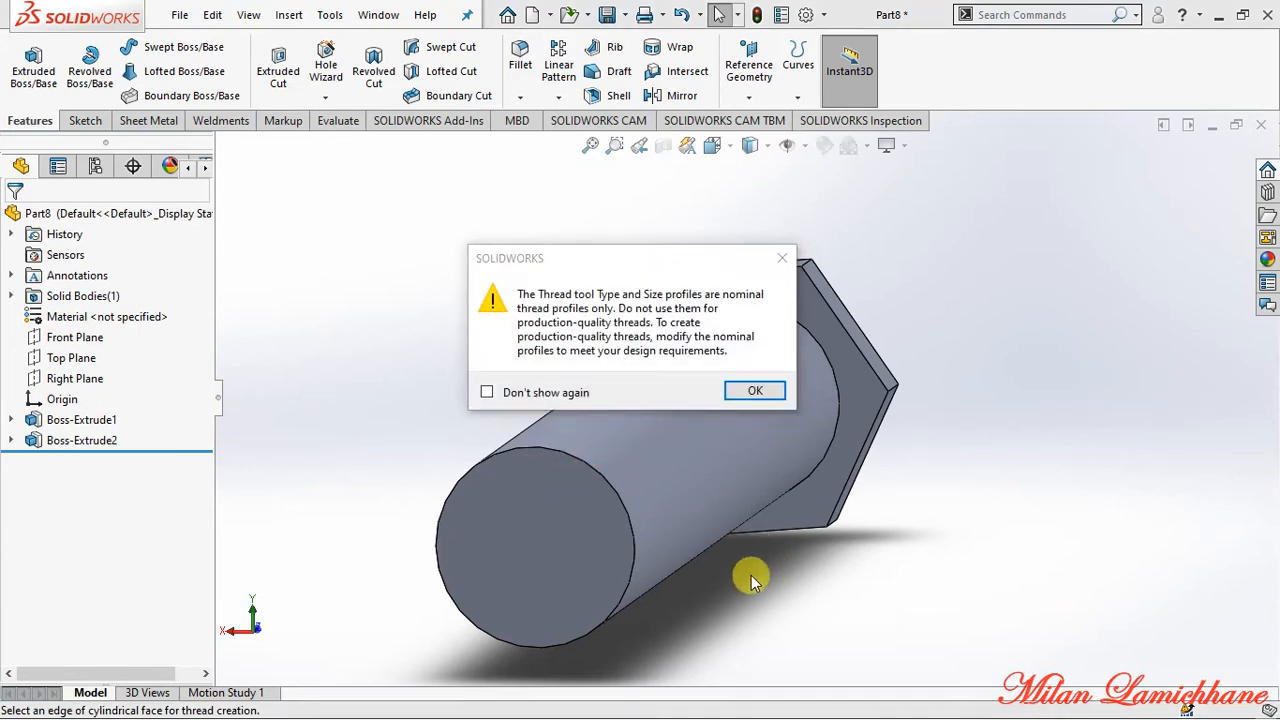
click(755, 391)
middle_drag(771, 534, 734, 551)
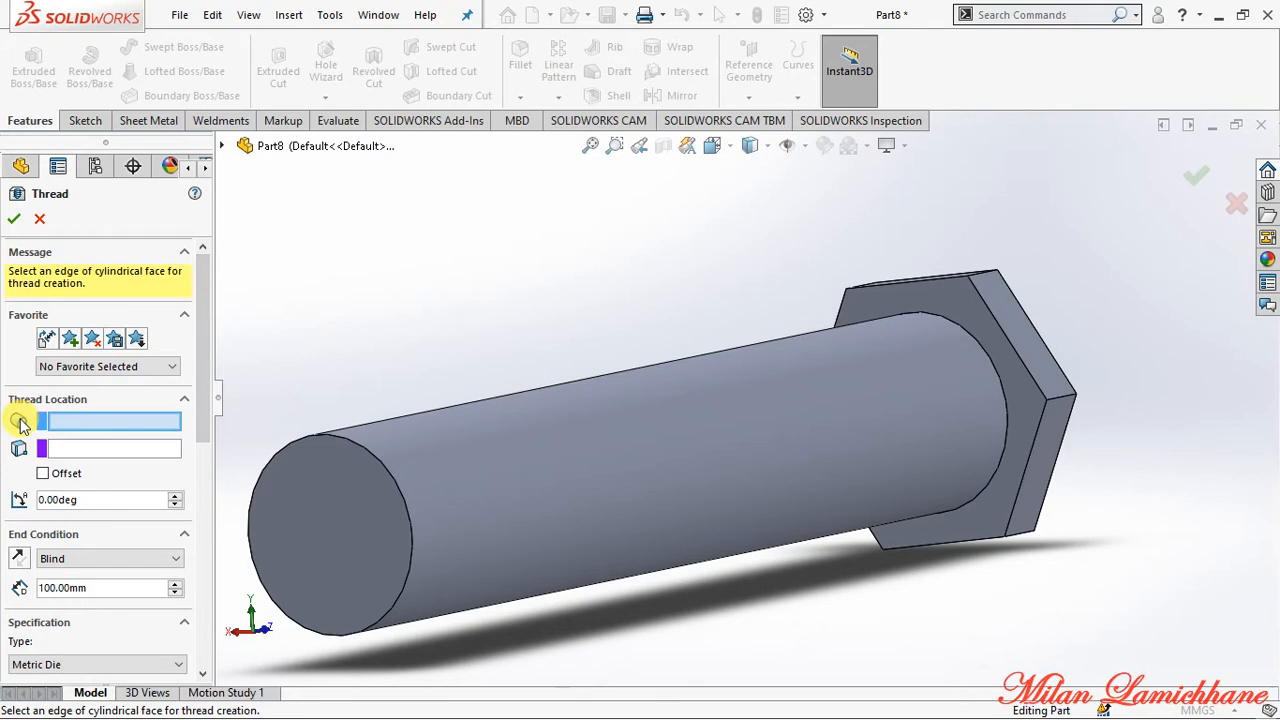
click(386, 472)
key(z)
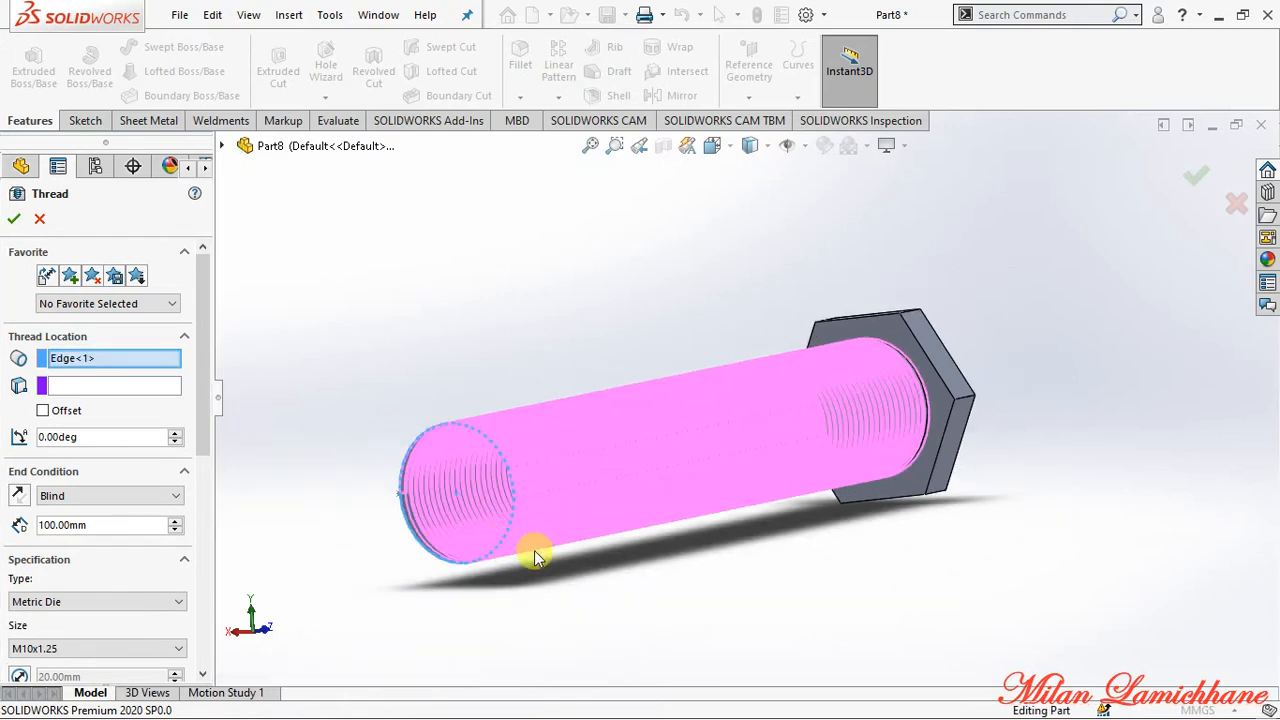
Create the thread as a right-hand cut thread, Metric Die M10x1.25, with a blind length of 100 mm.
drag(207, 432, 205, 488)
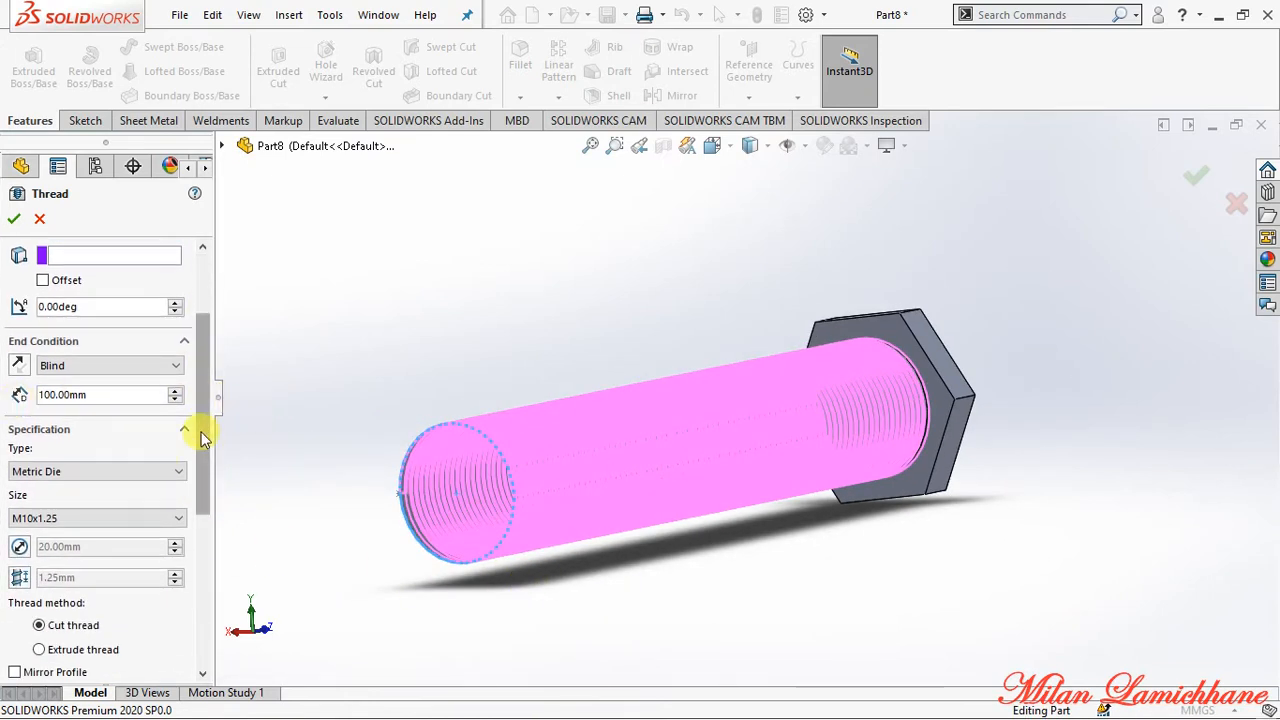
scroll(199, 441, down, 3)
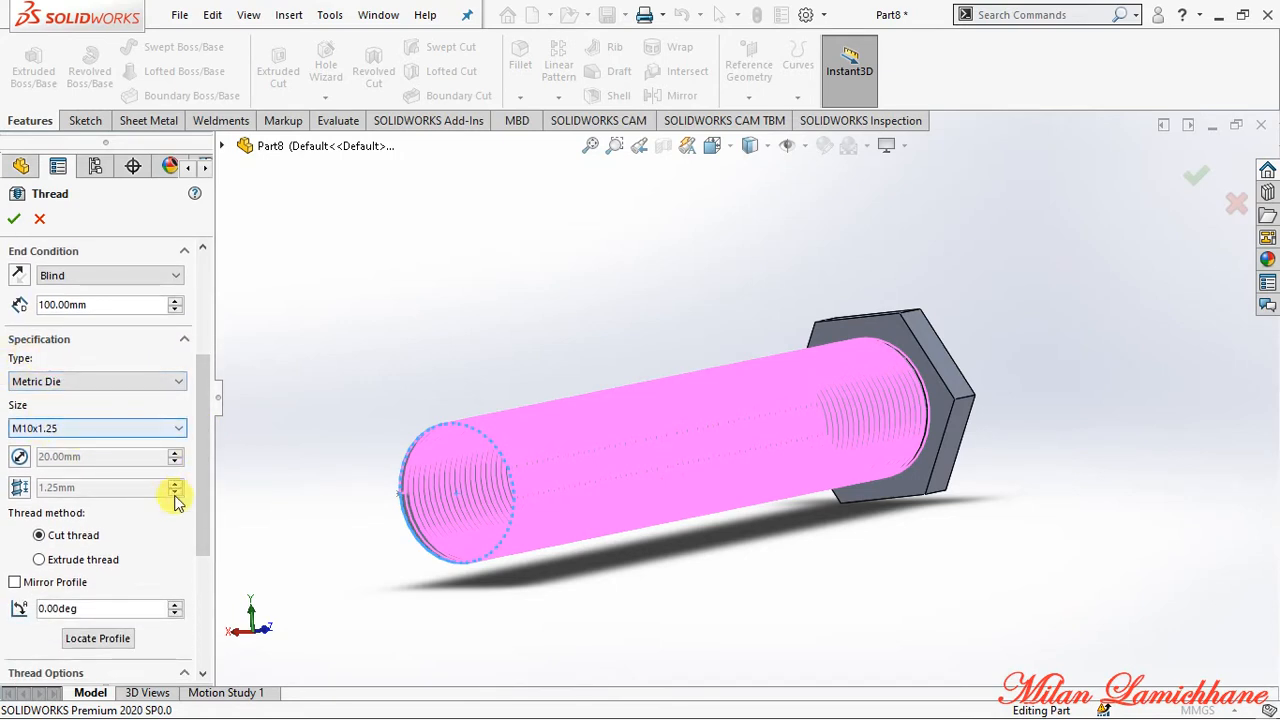
scroll(195, 520, down, 3)
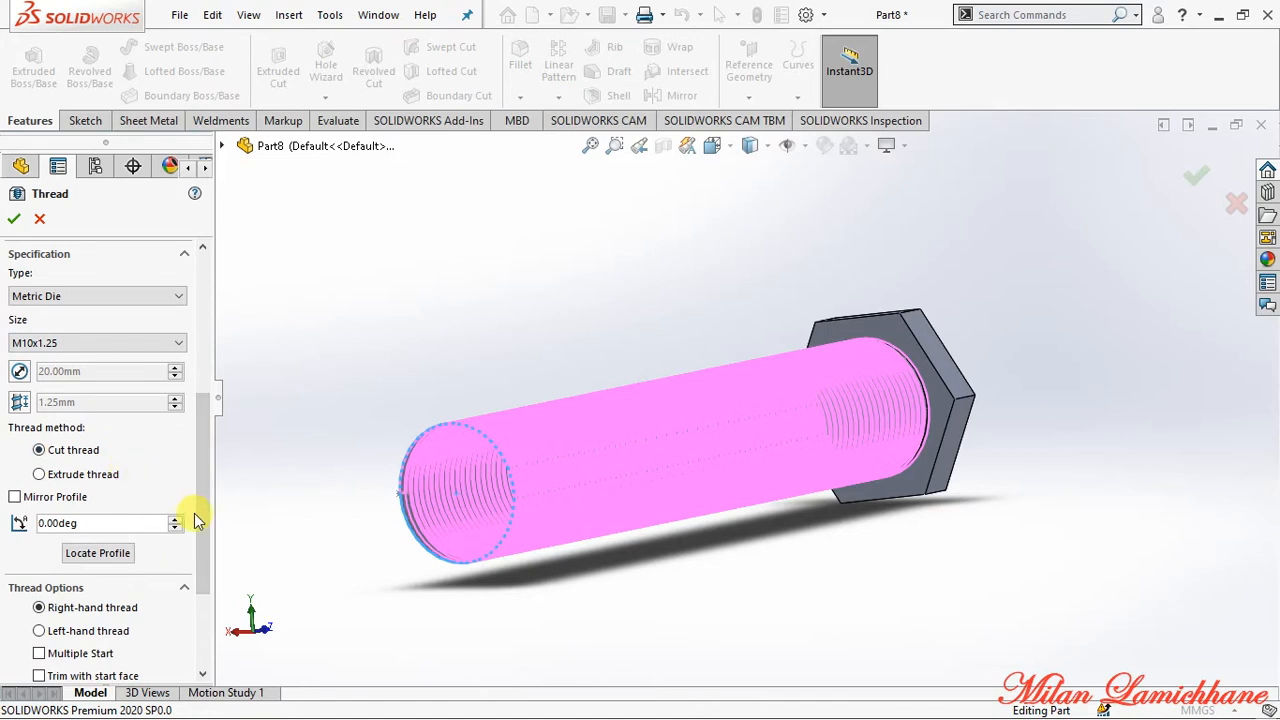
scroll(193, 525, down, 3)
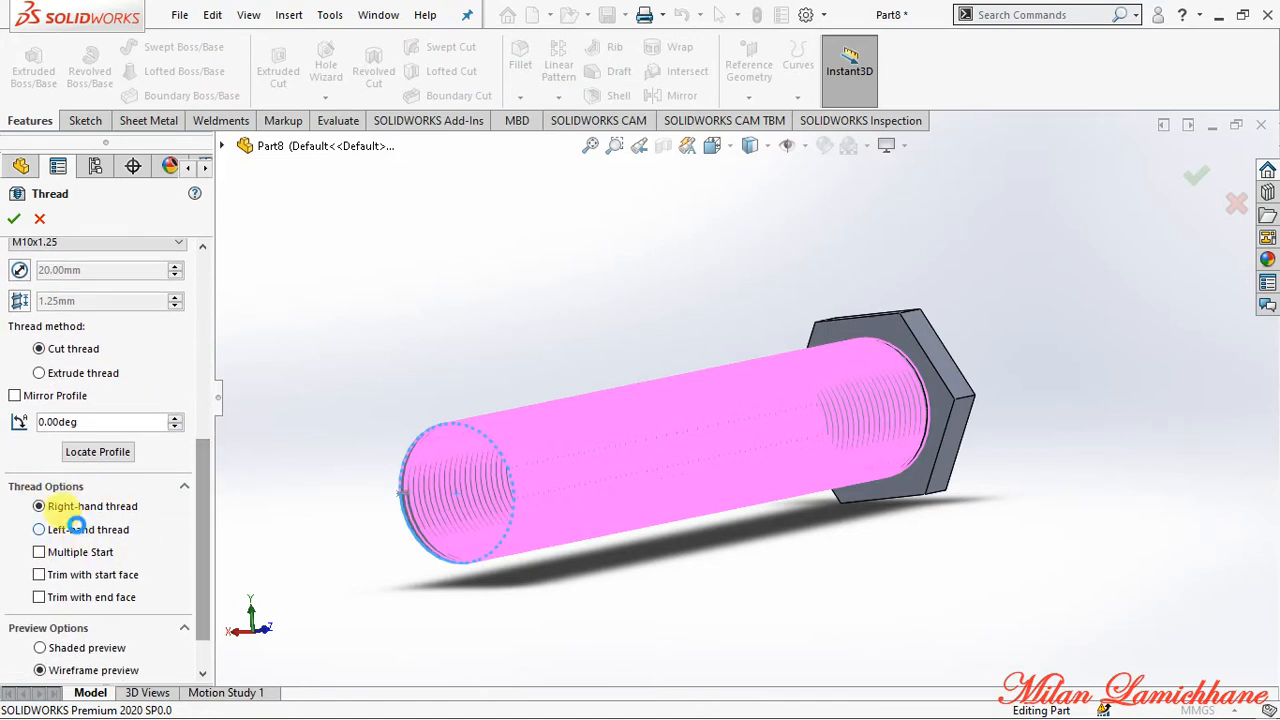
click(40, 529)
click(77, 505)
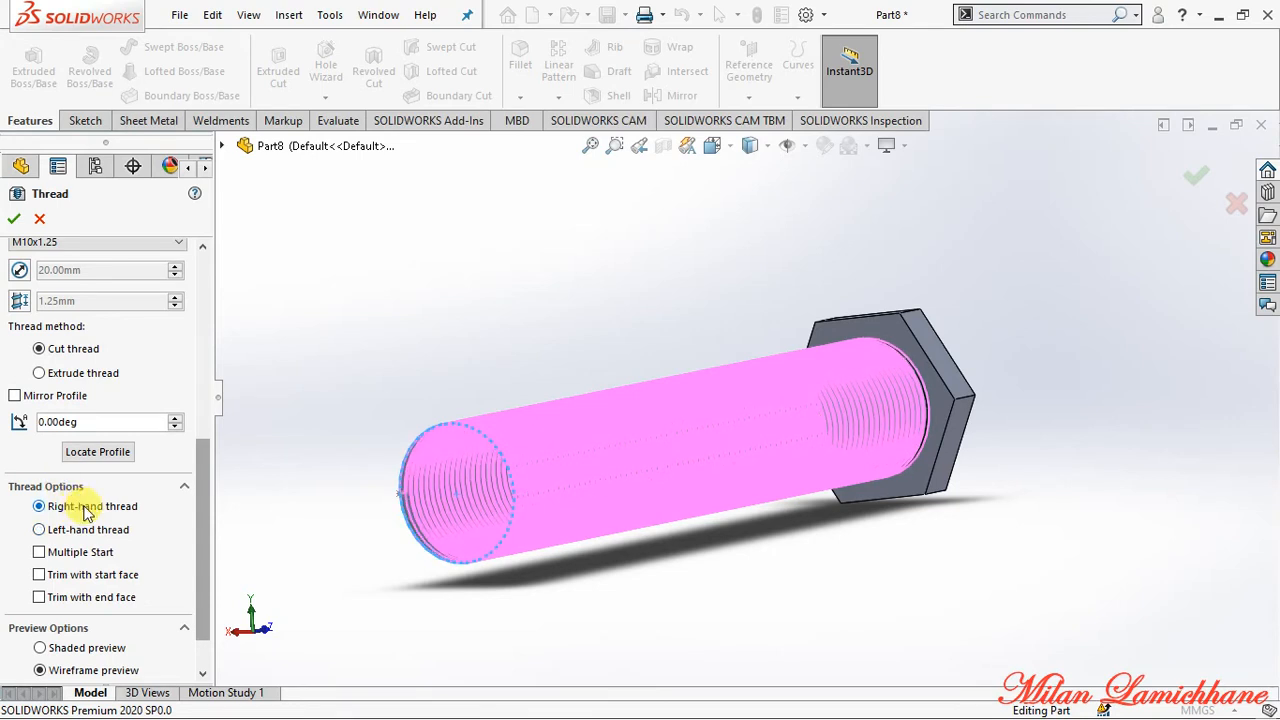
scroll(200, 560, down, 2)
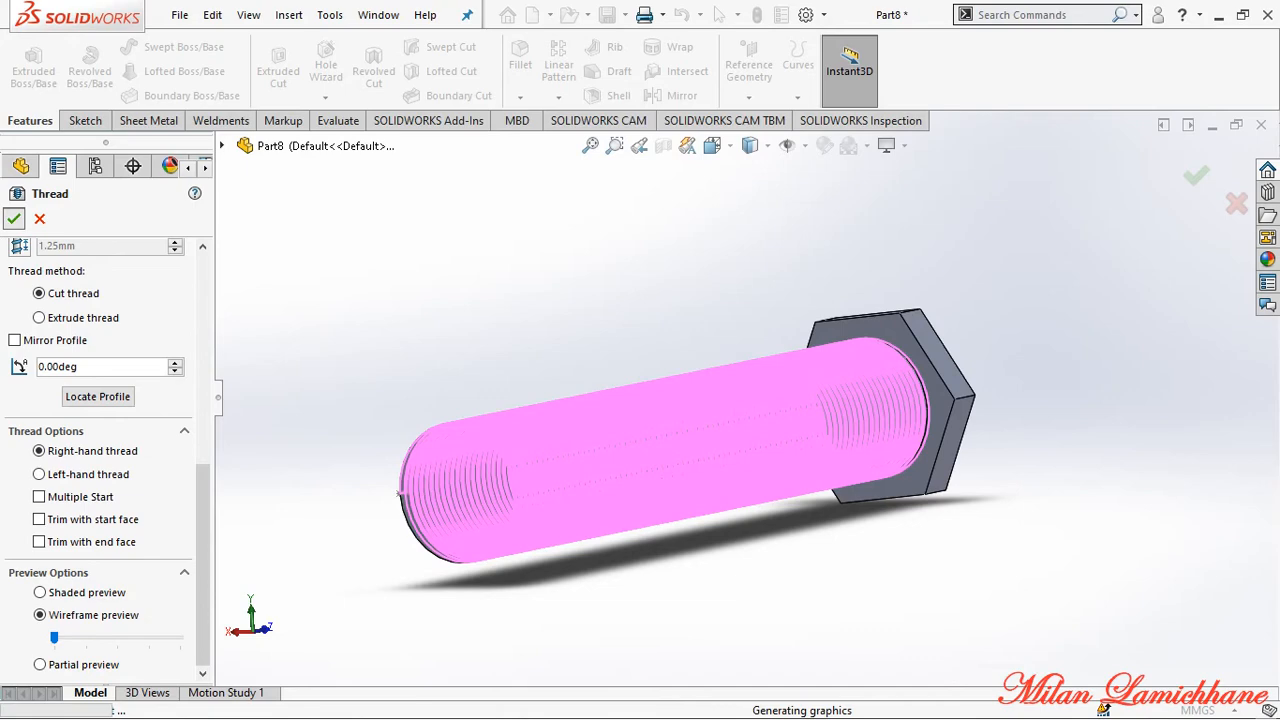
click(14, 218)
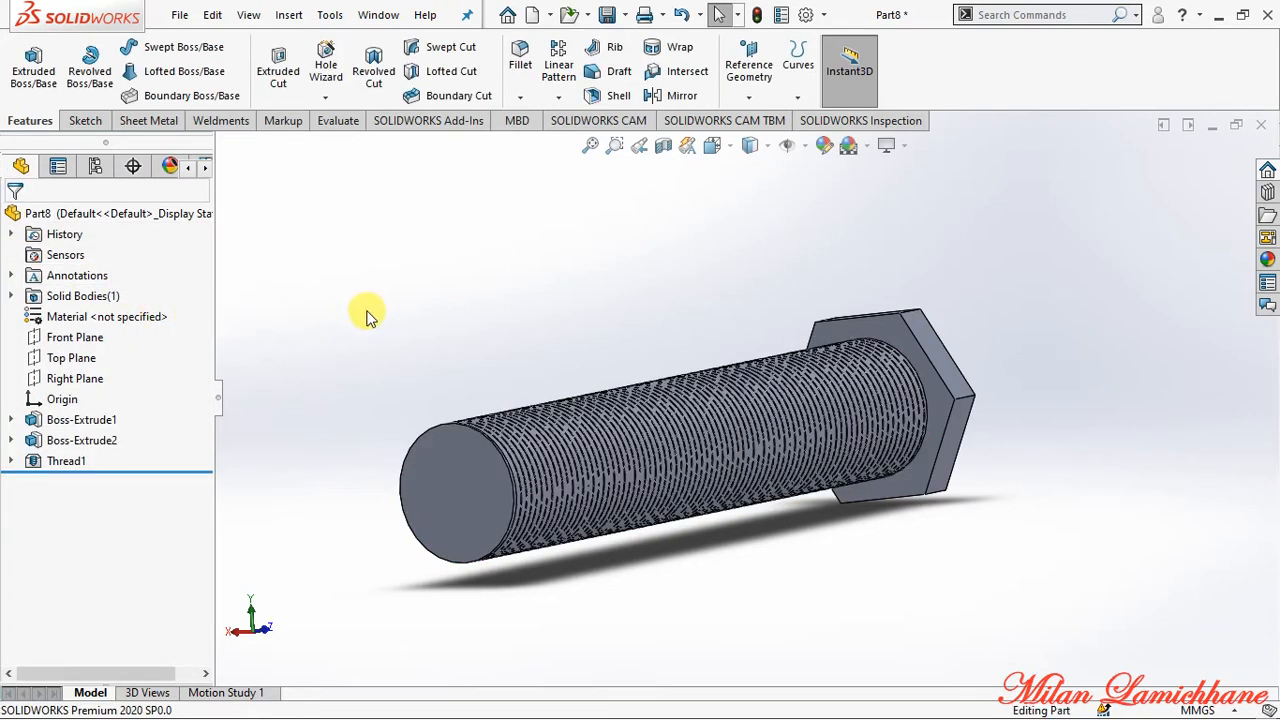
Examine the cut thread's profile along the bolt shaft up close and from several sides.
middle_drag(366, 316, 420, 430)
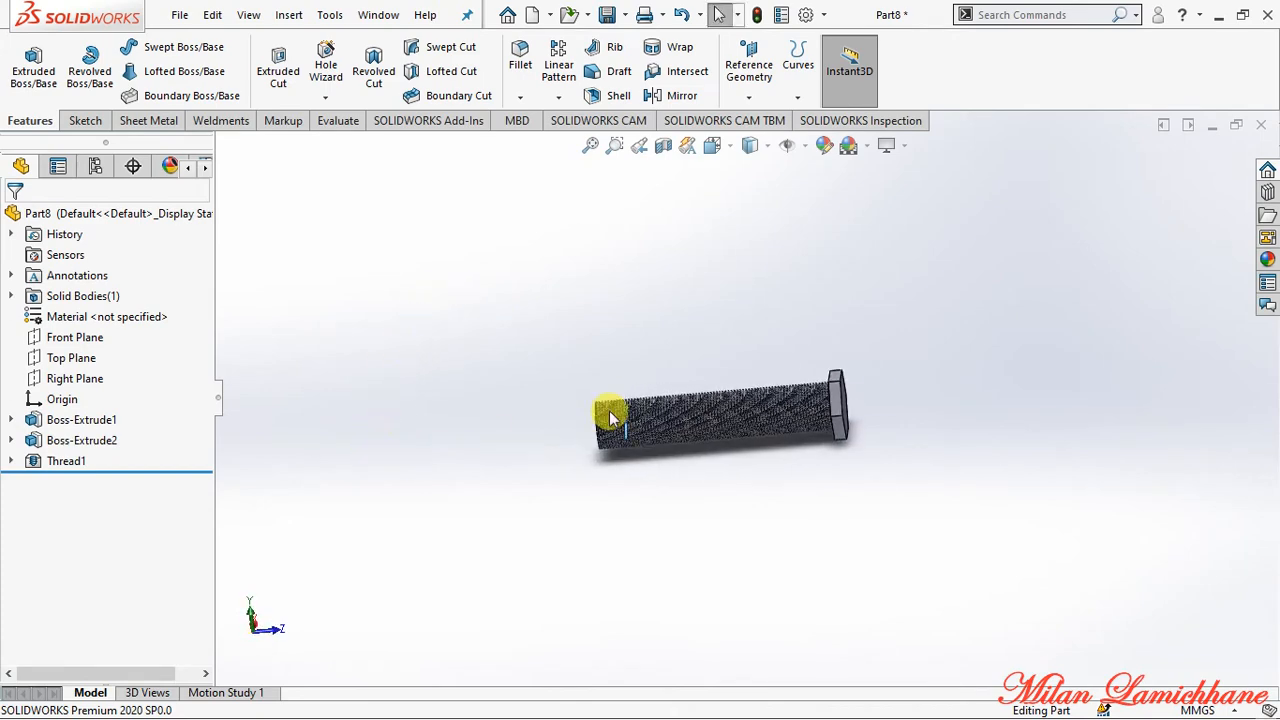
scroll(609, 410, down, 5)
scroll(521, 415, up, 2)
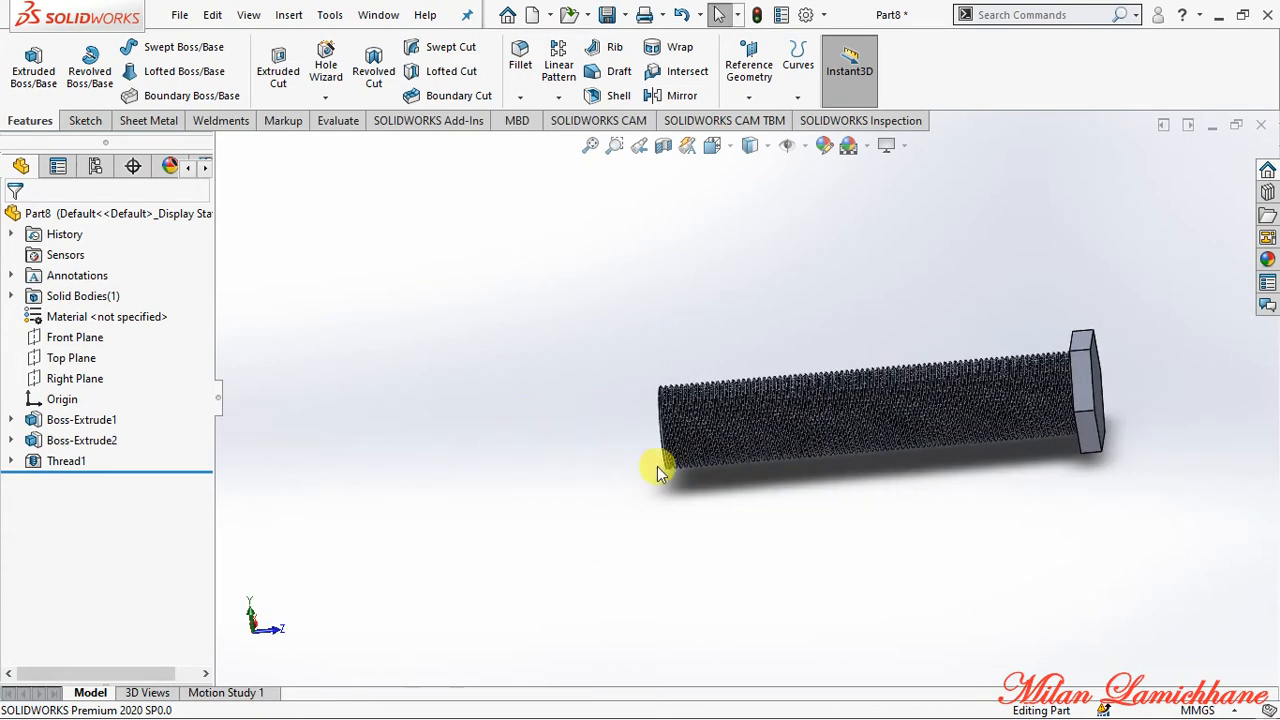
scroll(680, 468, up, 2)
scroll(734, 397, down, 6)
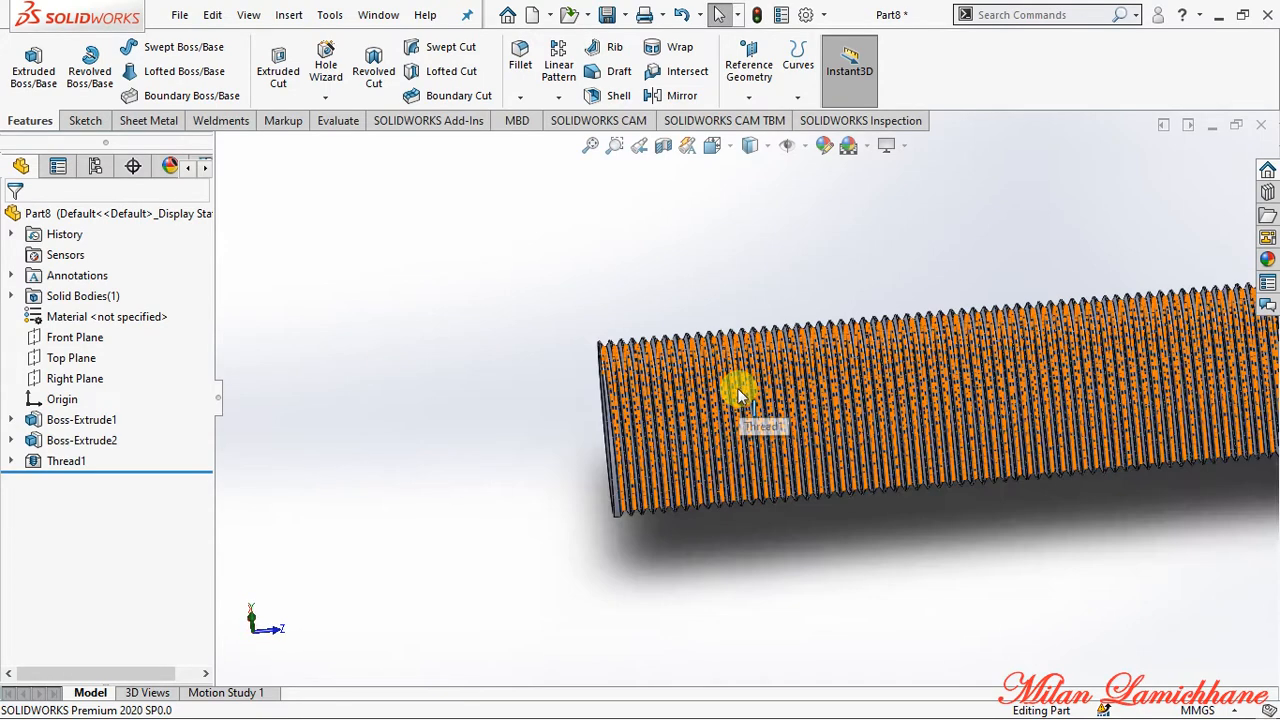
scroll(700, 385, down, 2)
scroll(463, 343, down, 2)
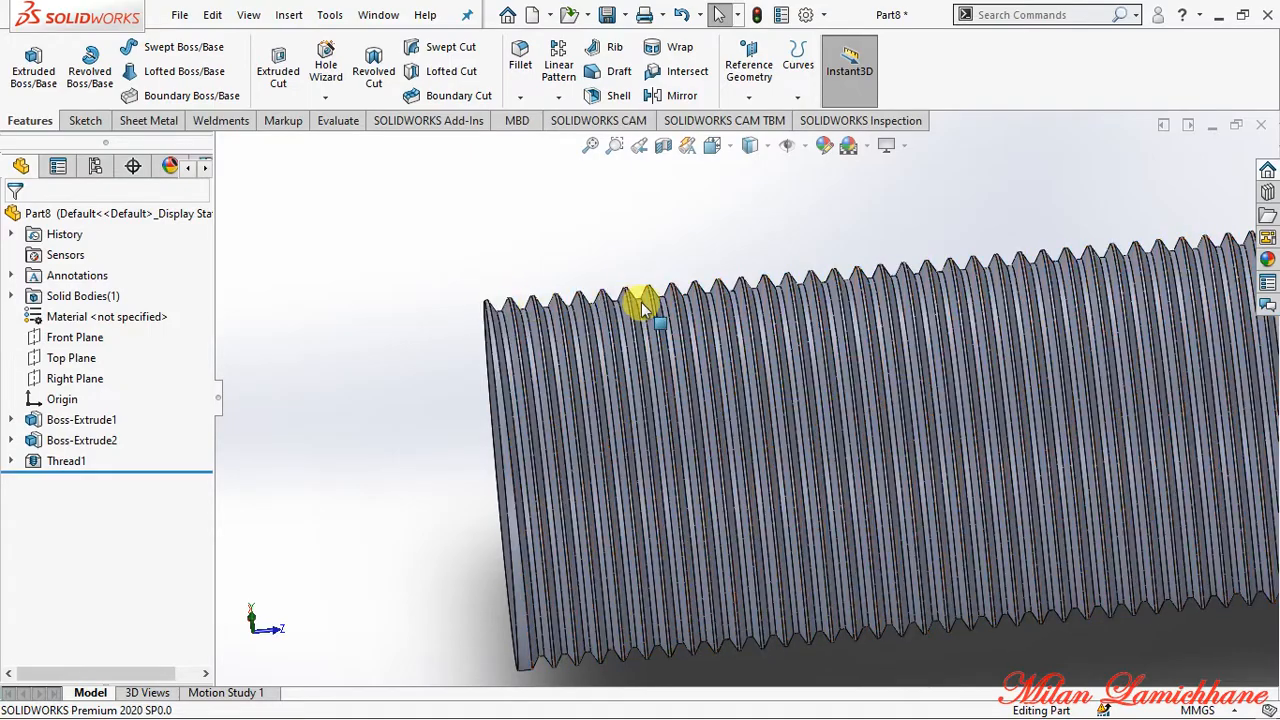
scroll(655, 303, up, 6)
middle_drag(780, 560, 517, 421)
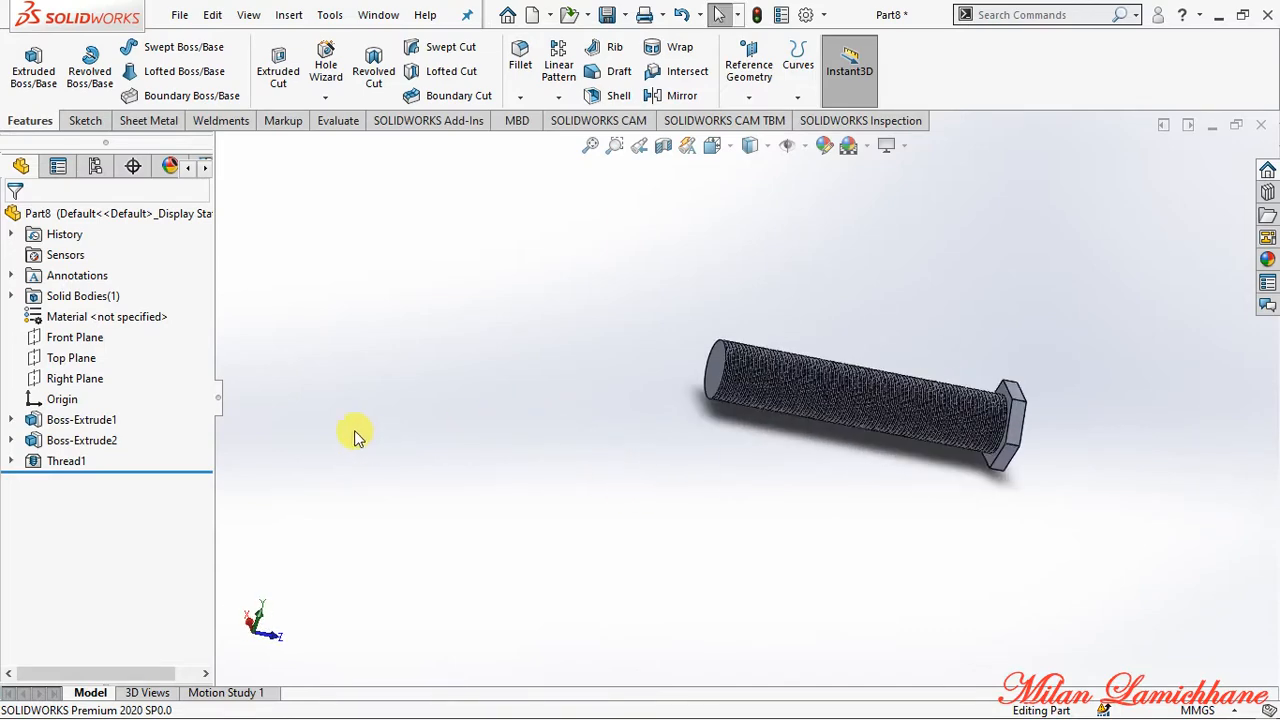
Start a new sketch on the Front Plane.
click(88, 121)
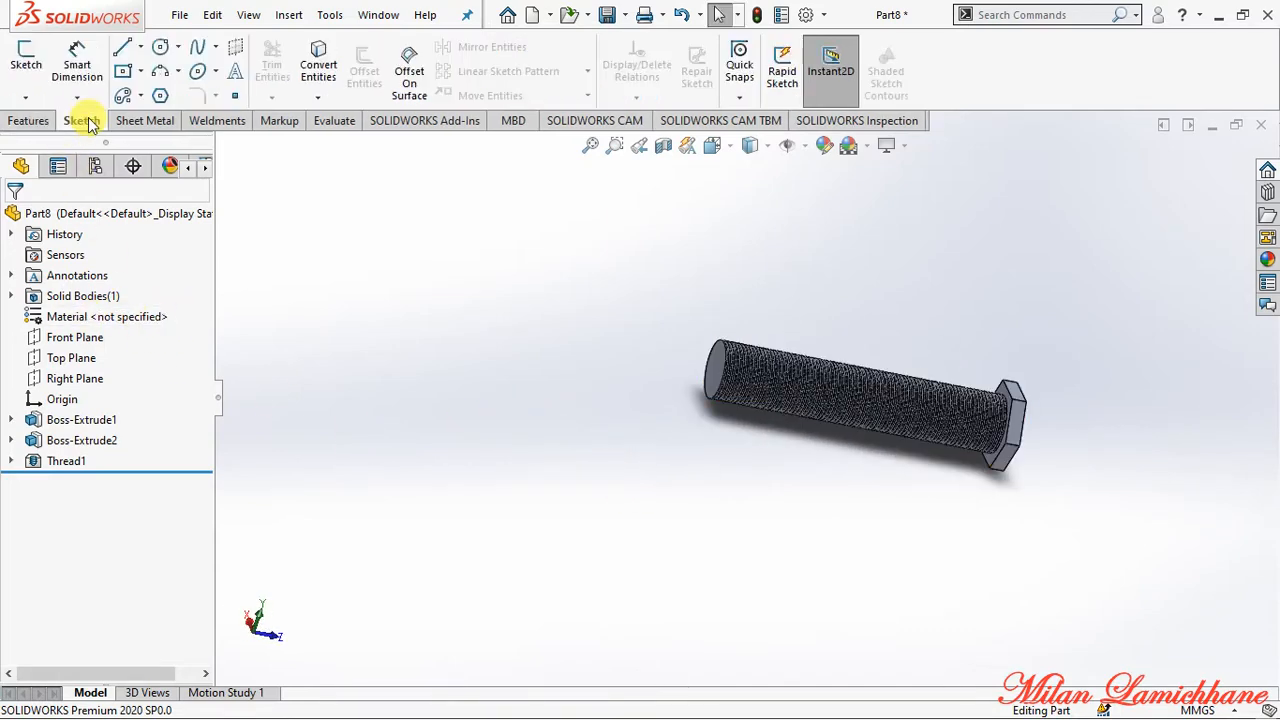
click(26, 66)
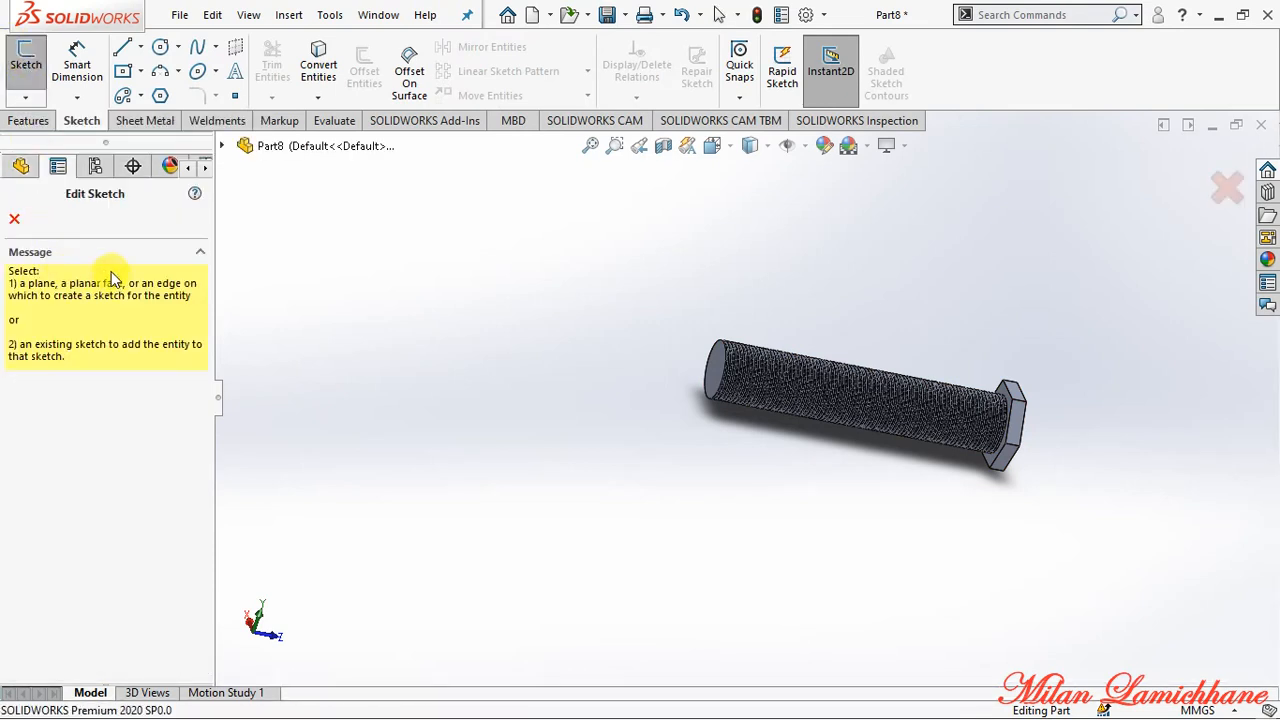
click(19, 166)
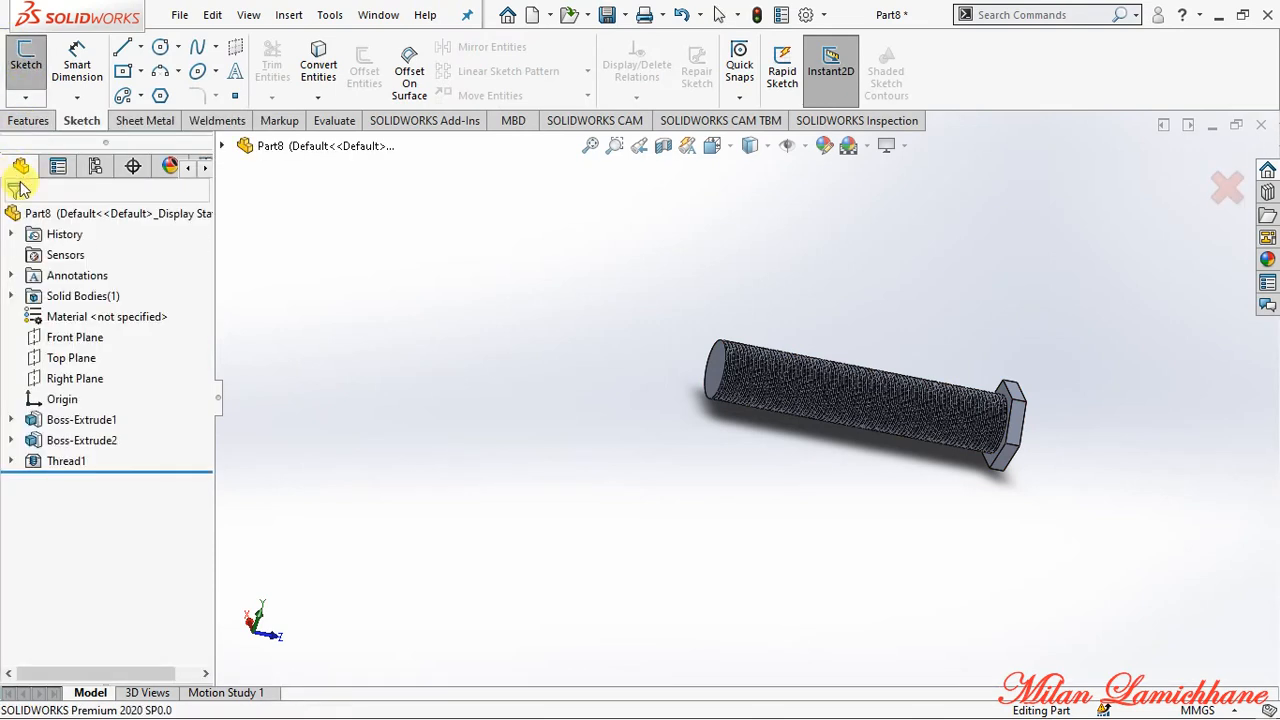
click(76, 342)
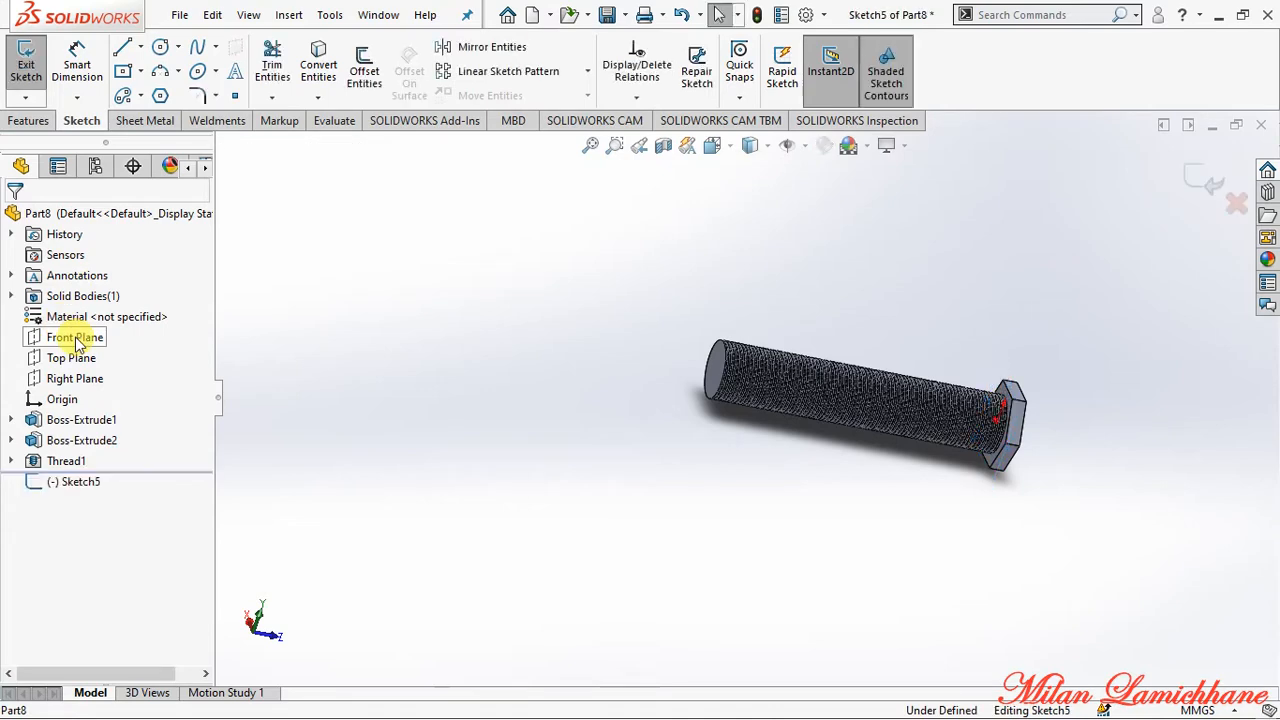
Sketch a hexagon about 24 mm across flats to the left of the bolt head, centred about 55 mm from the origin.
key(space)
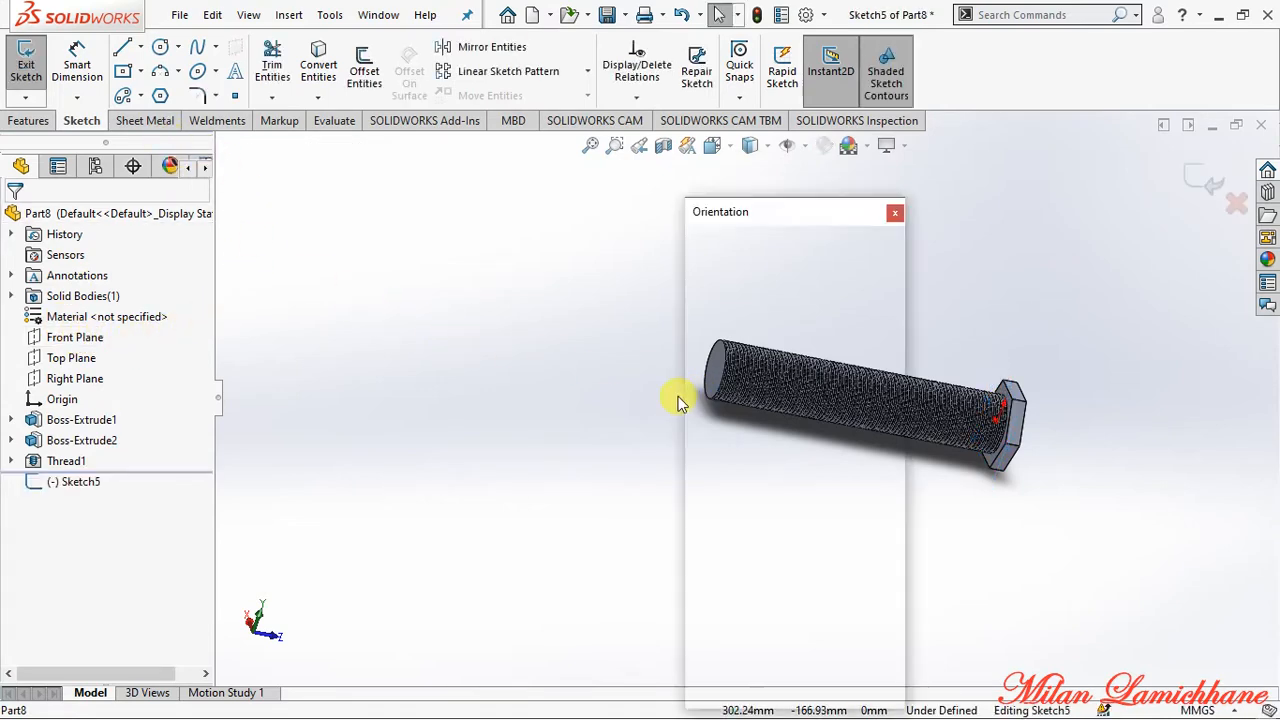
key(ctrl+1)
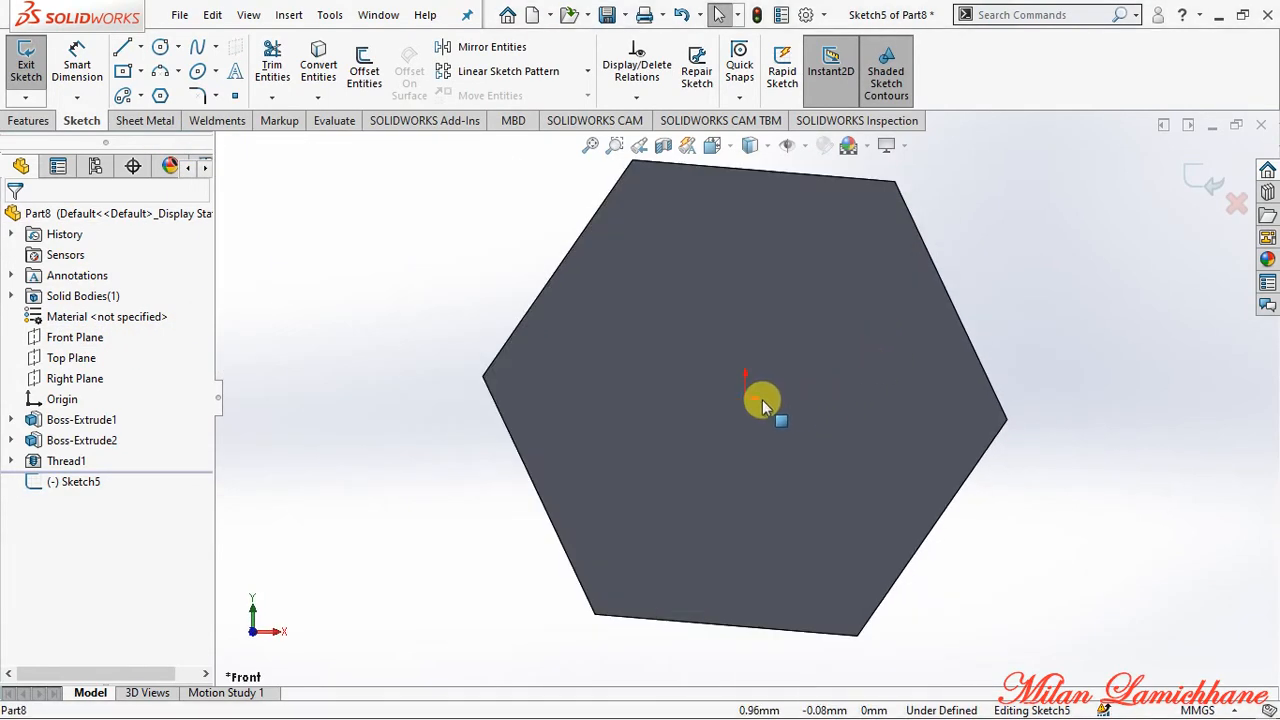
scroll(766, 394, up, 6)
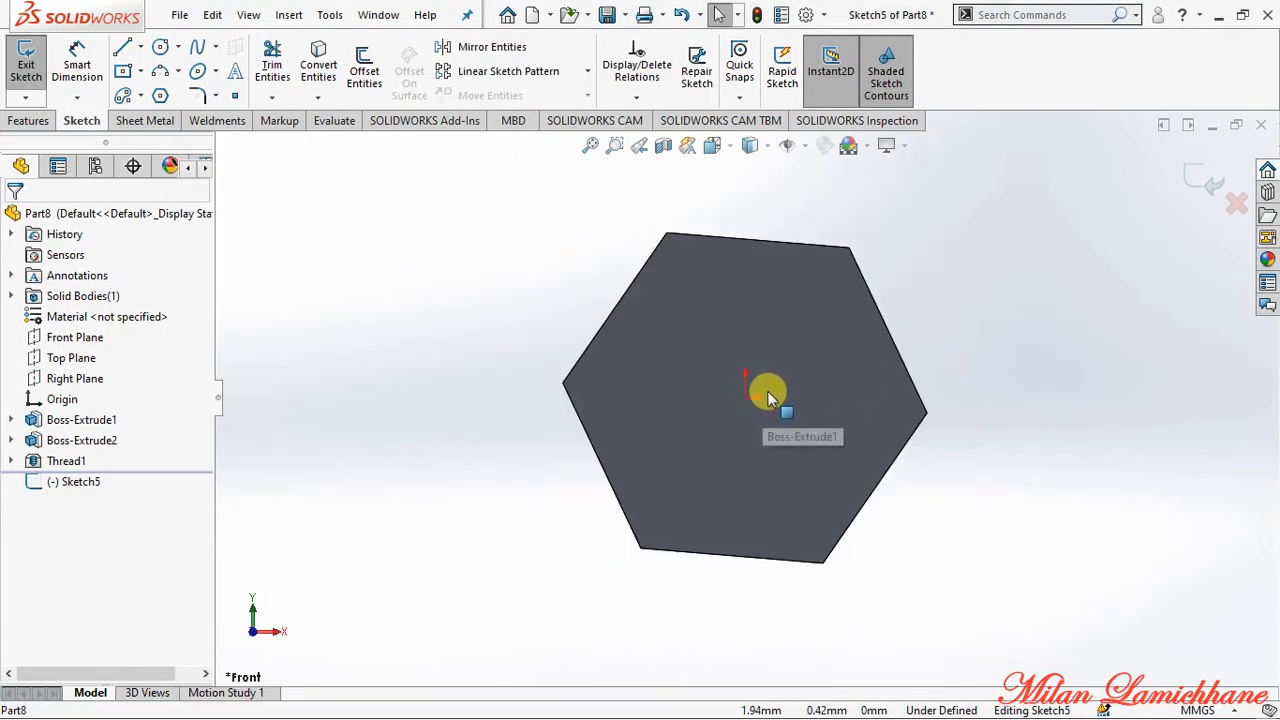
click(160, 95)
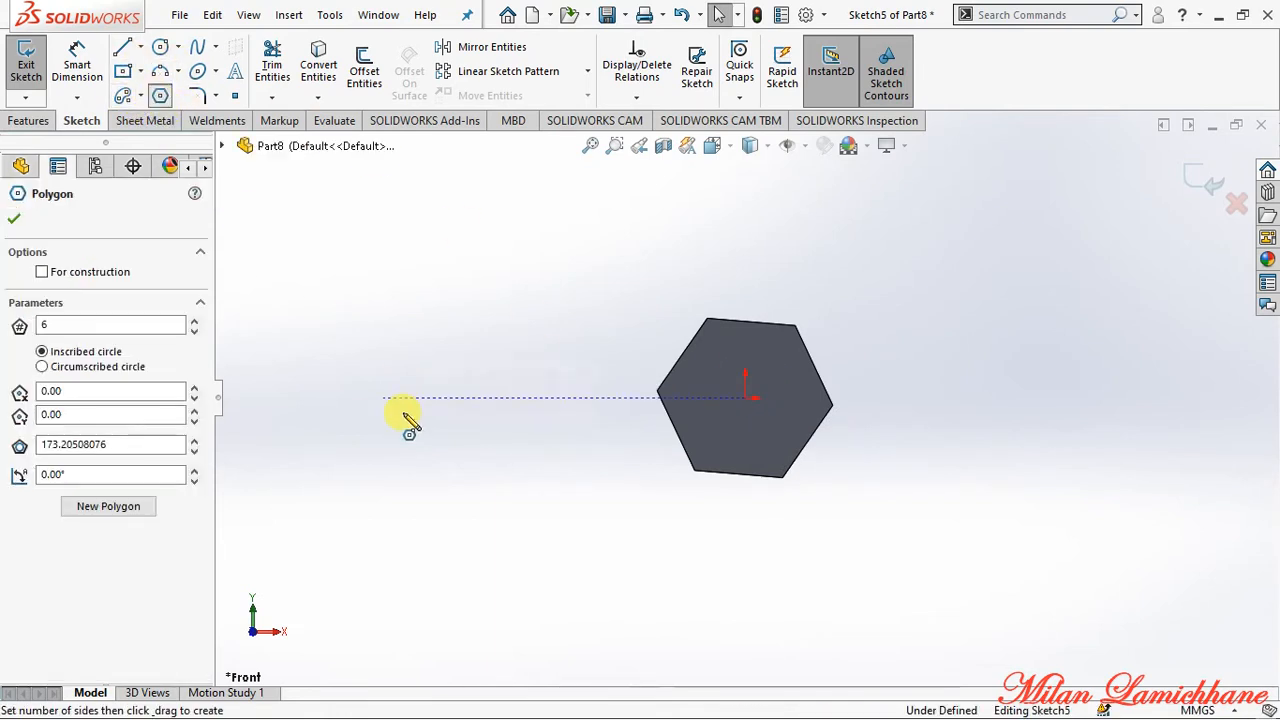
click(421, 374)
click(389, 445)
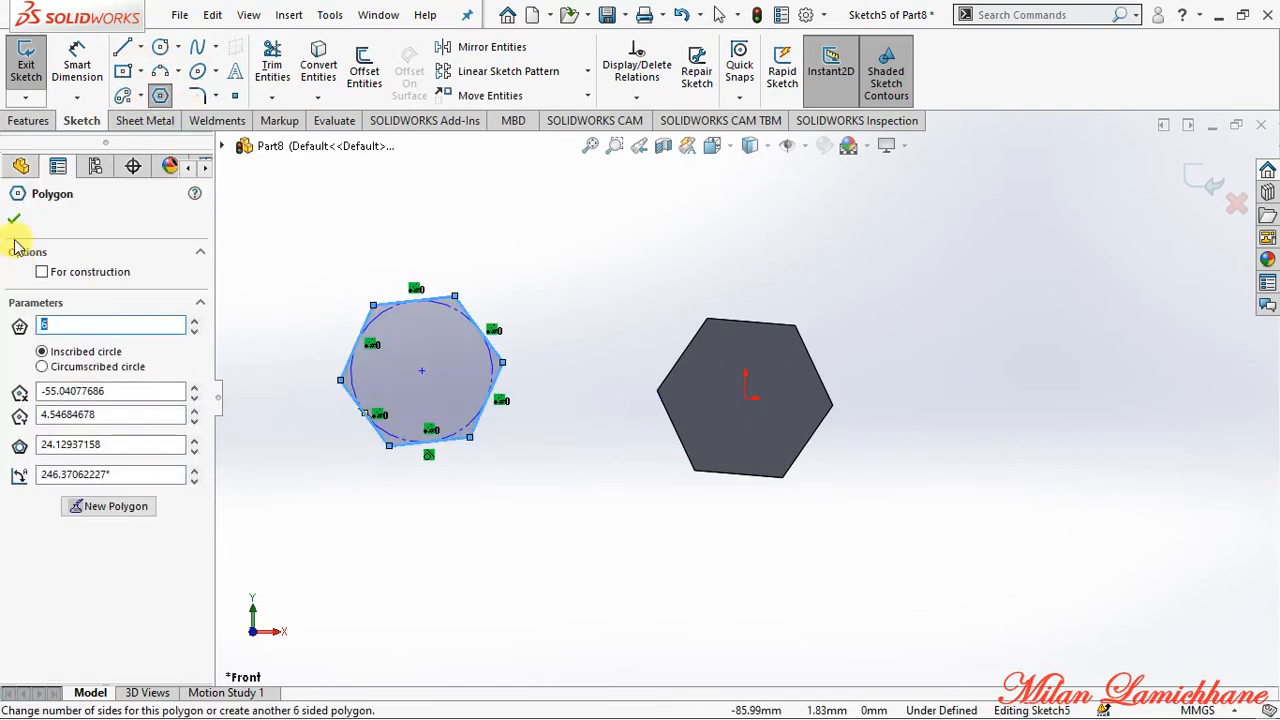
click(14, 218)
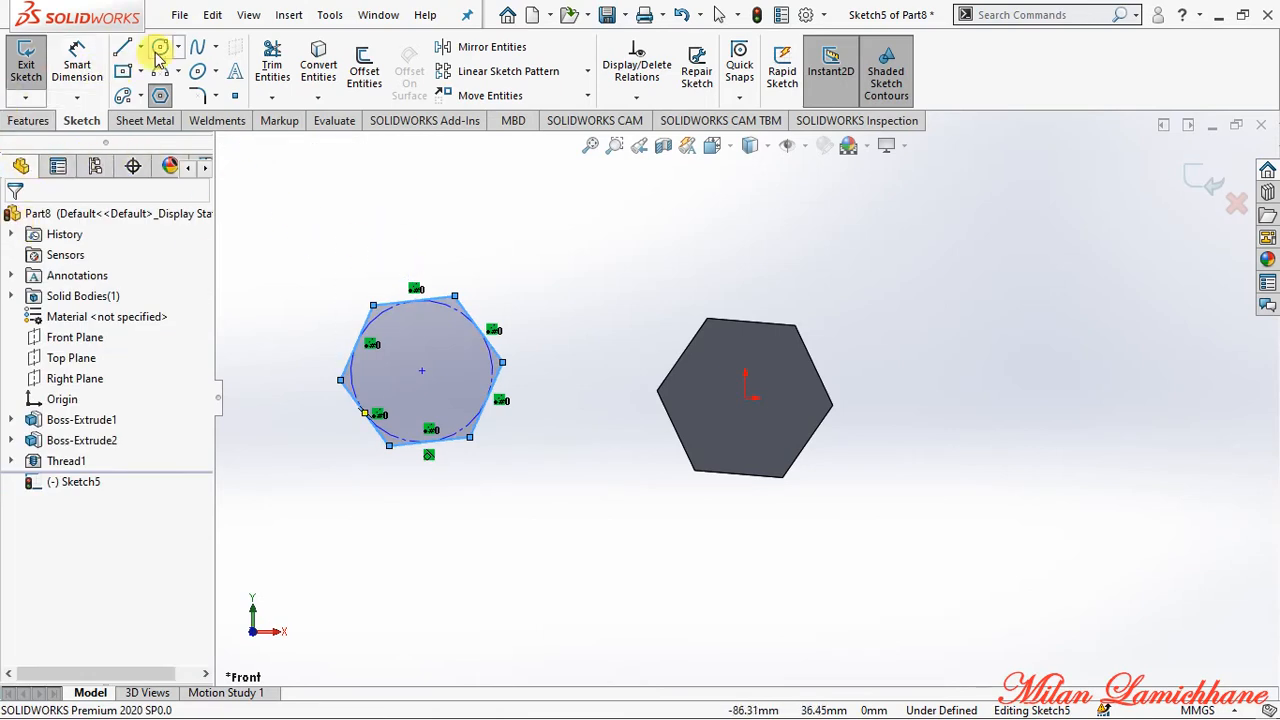
Dimension one side of the new hexagon to 15 mm.
click(78, 67)
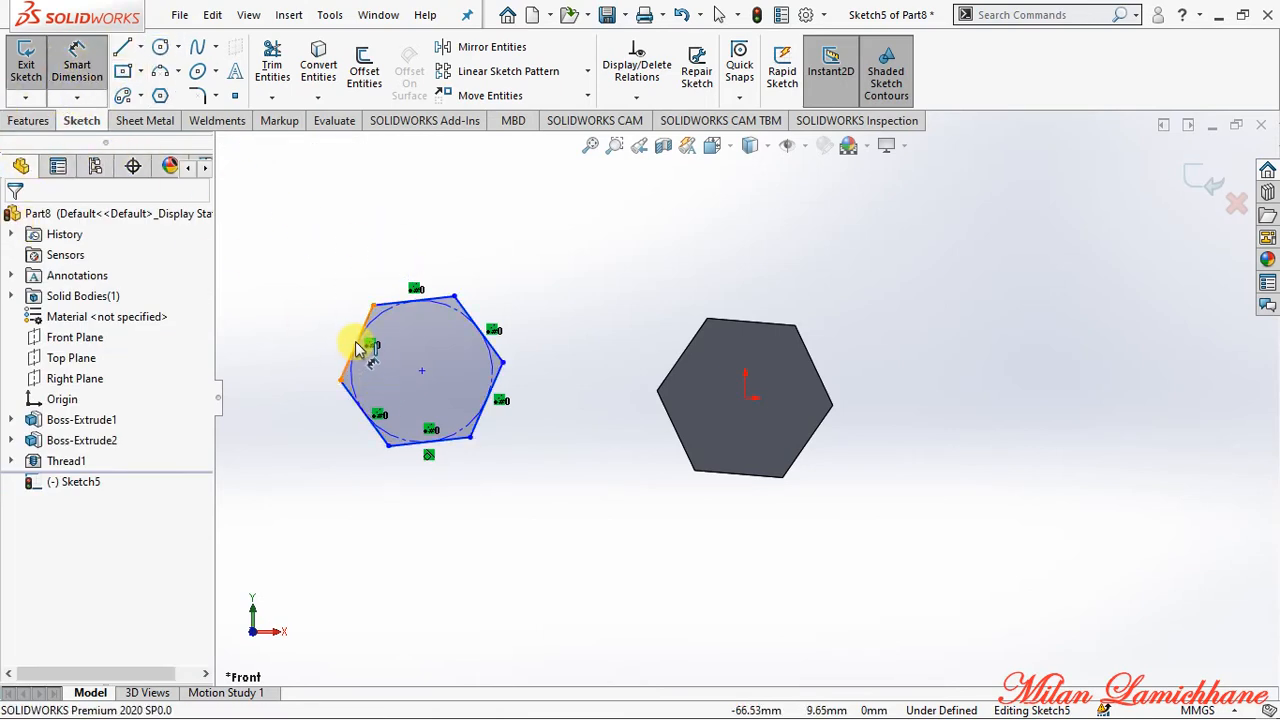
click(357, 347)
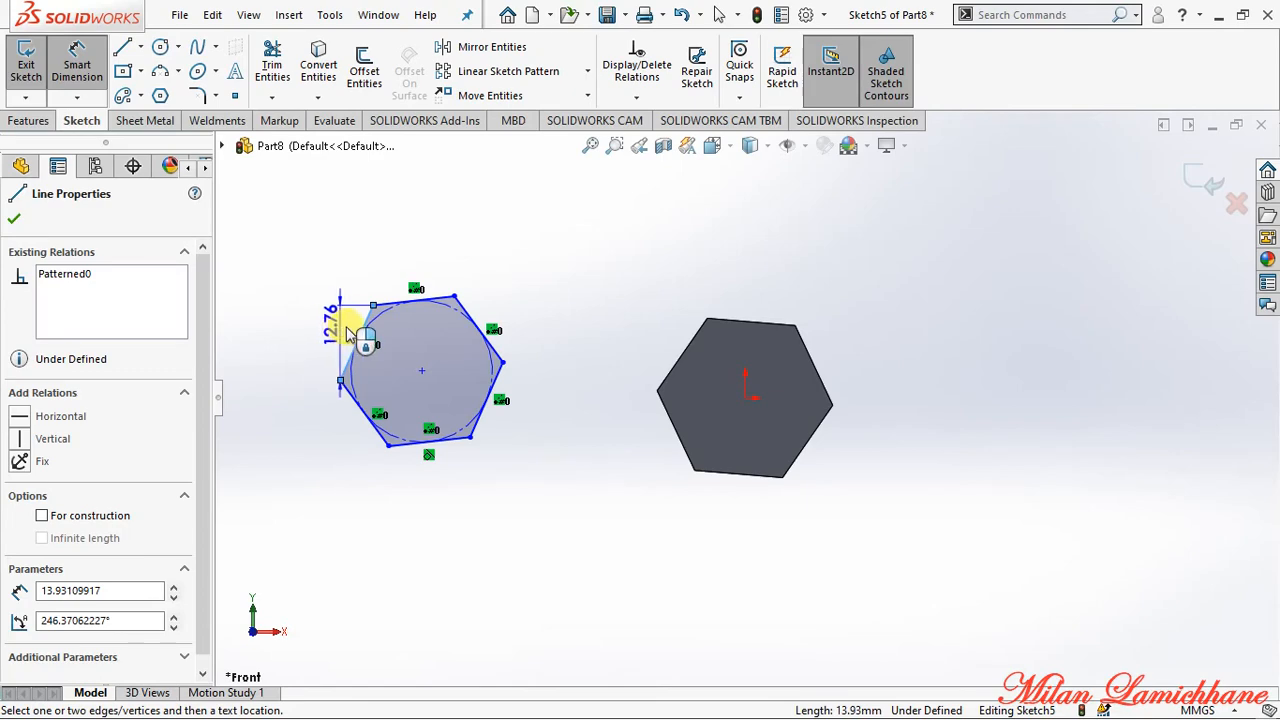
click(352, 335)
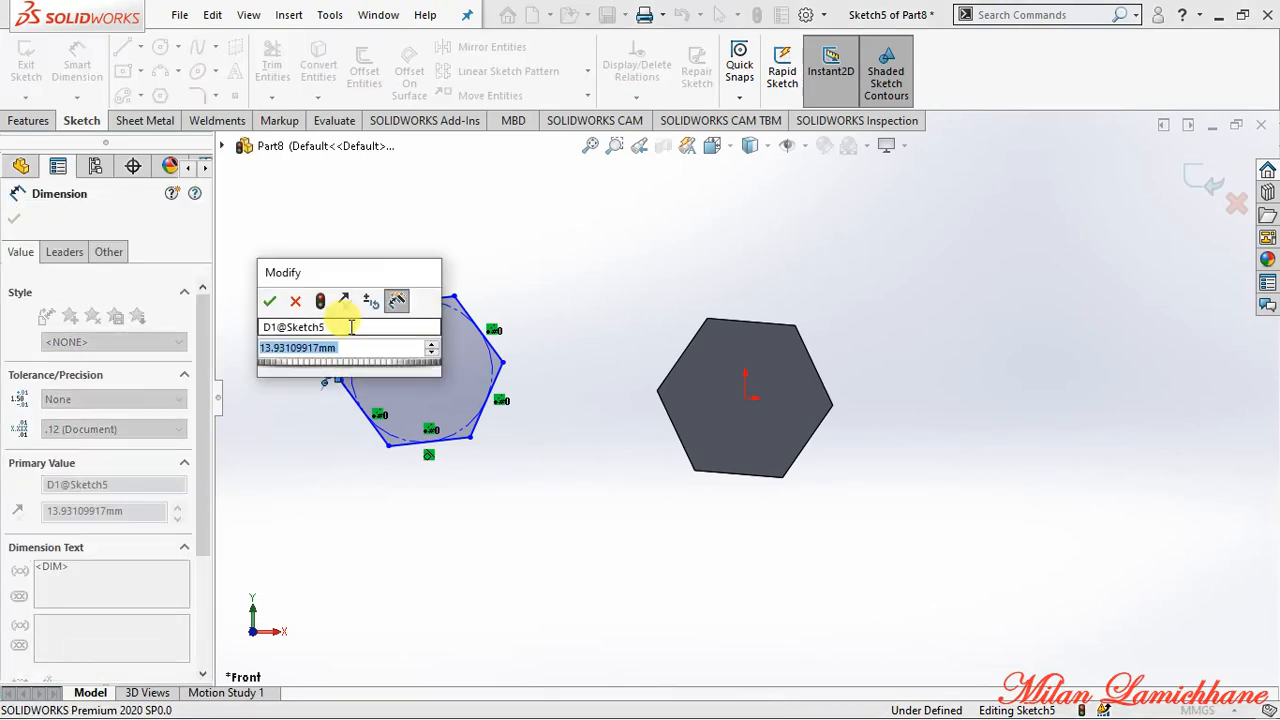
text(15)
key(Return)
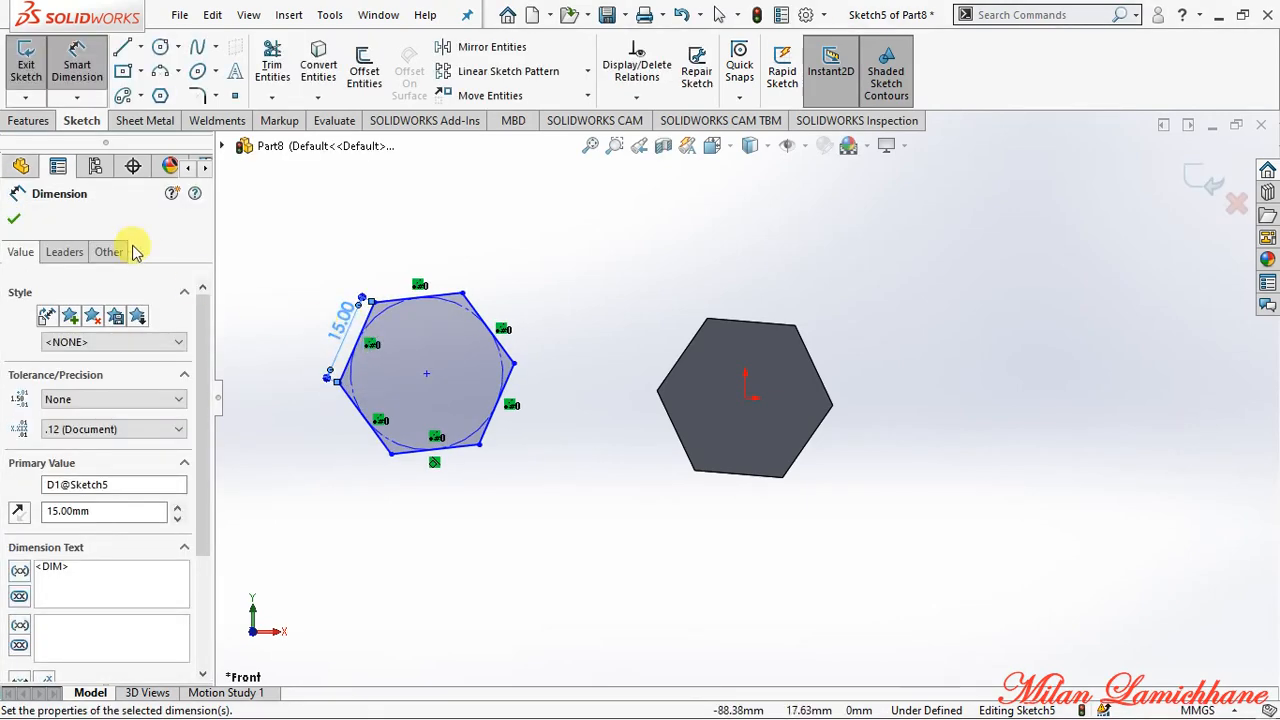
click(14, 221)
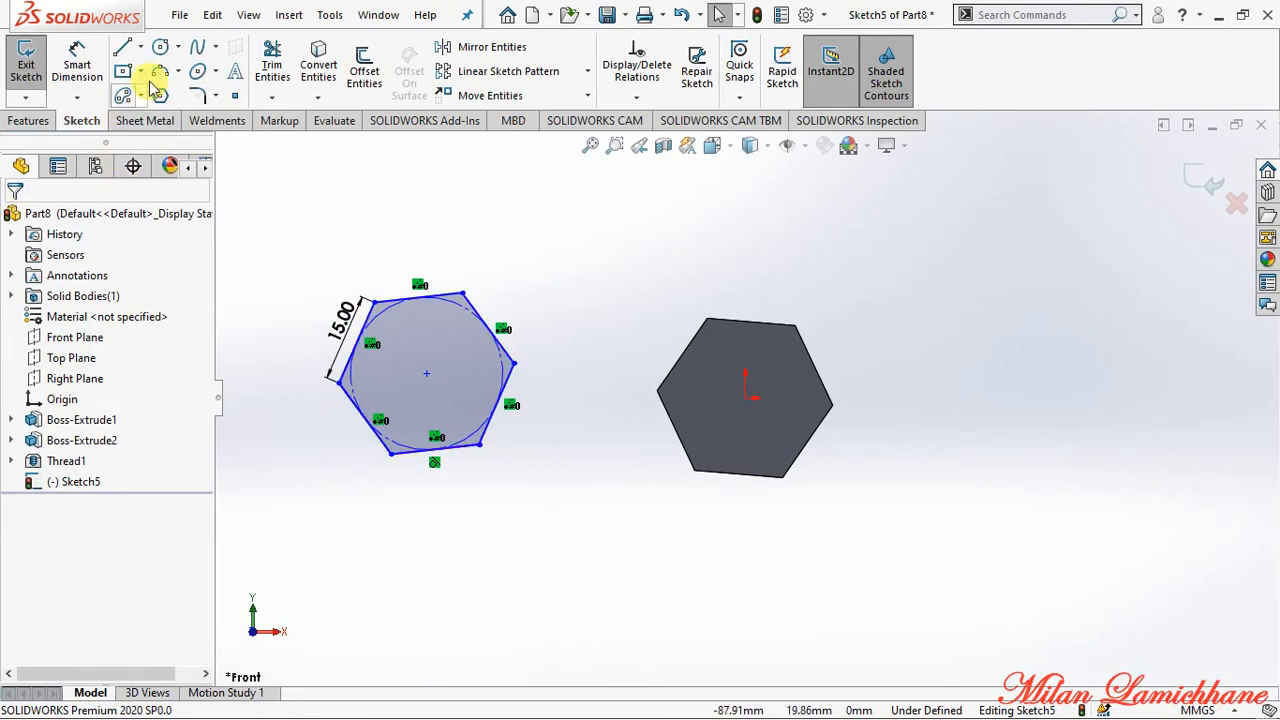
Draw a circle with a 10 mm radius centred inside the new hexagon.
click(162, 50)
click(426, 373)
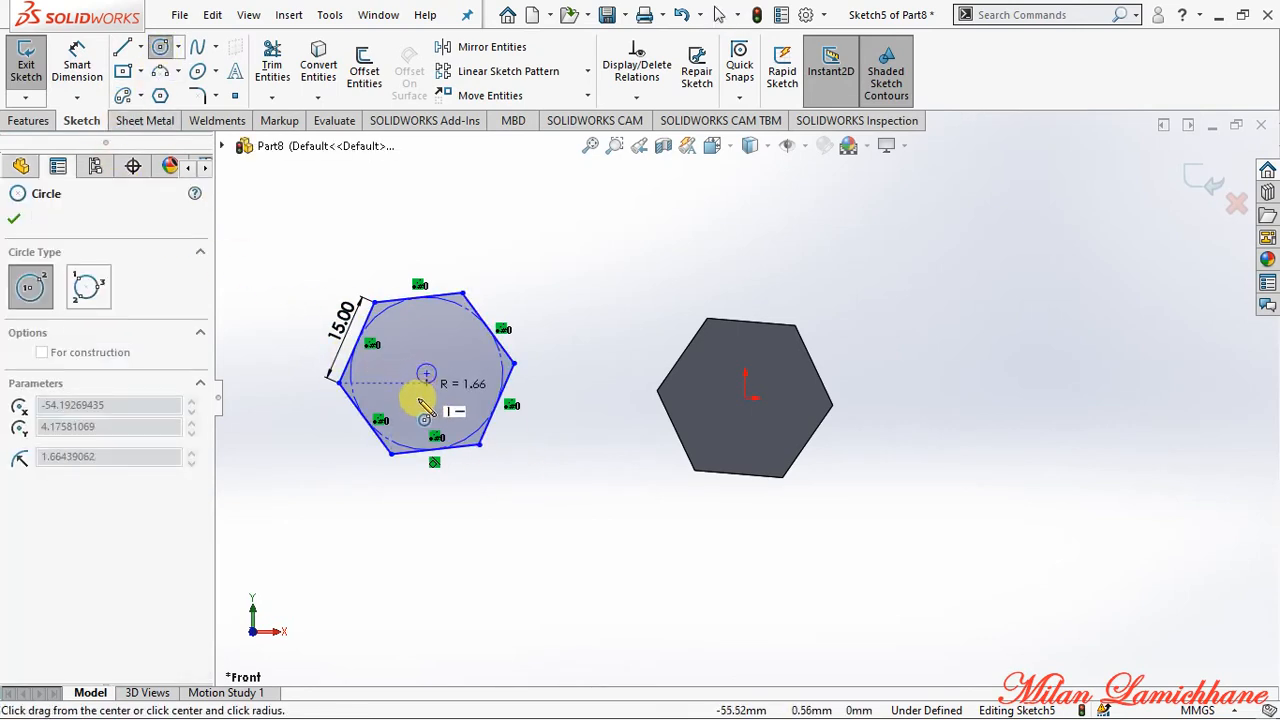
click(416, 435)
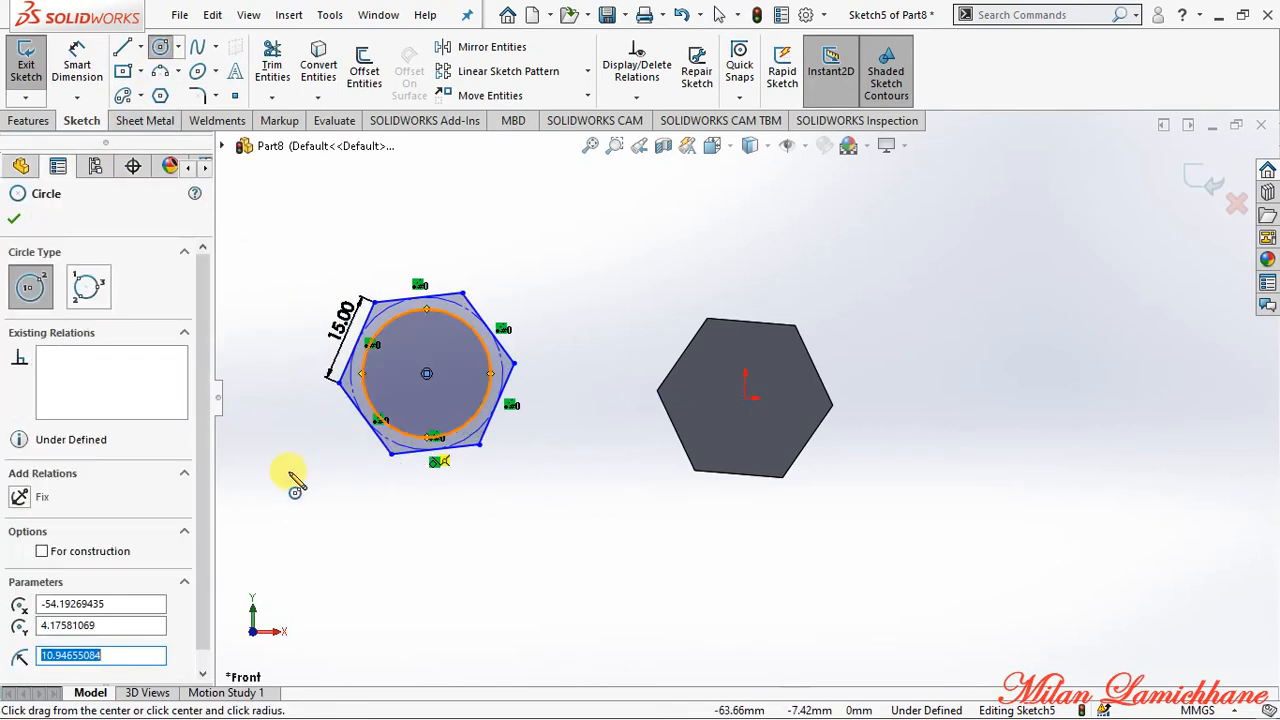
text(10)
key(Return)
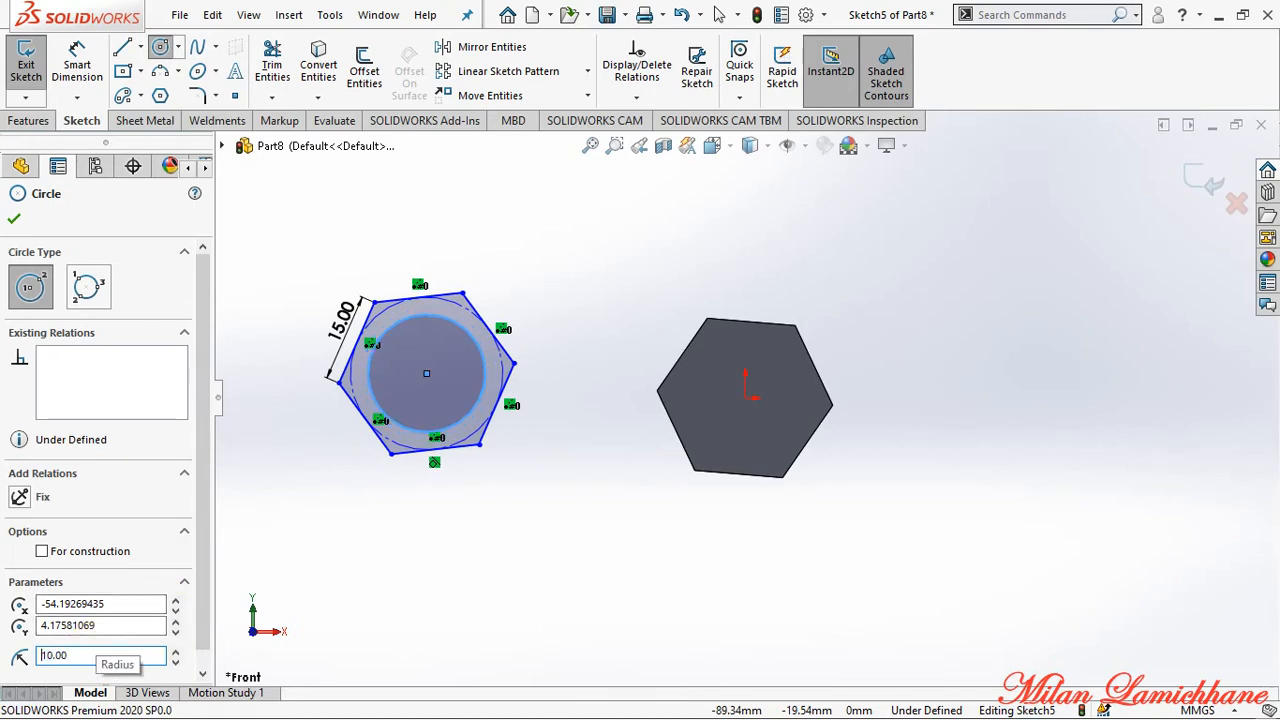
click(14, 218)
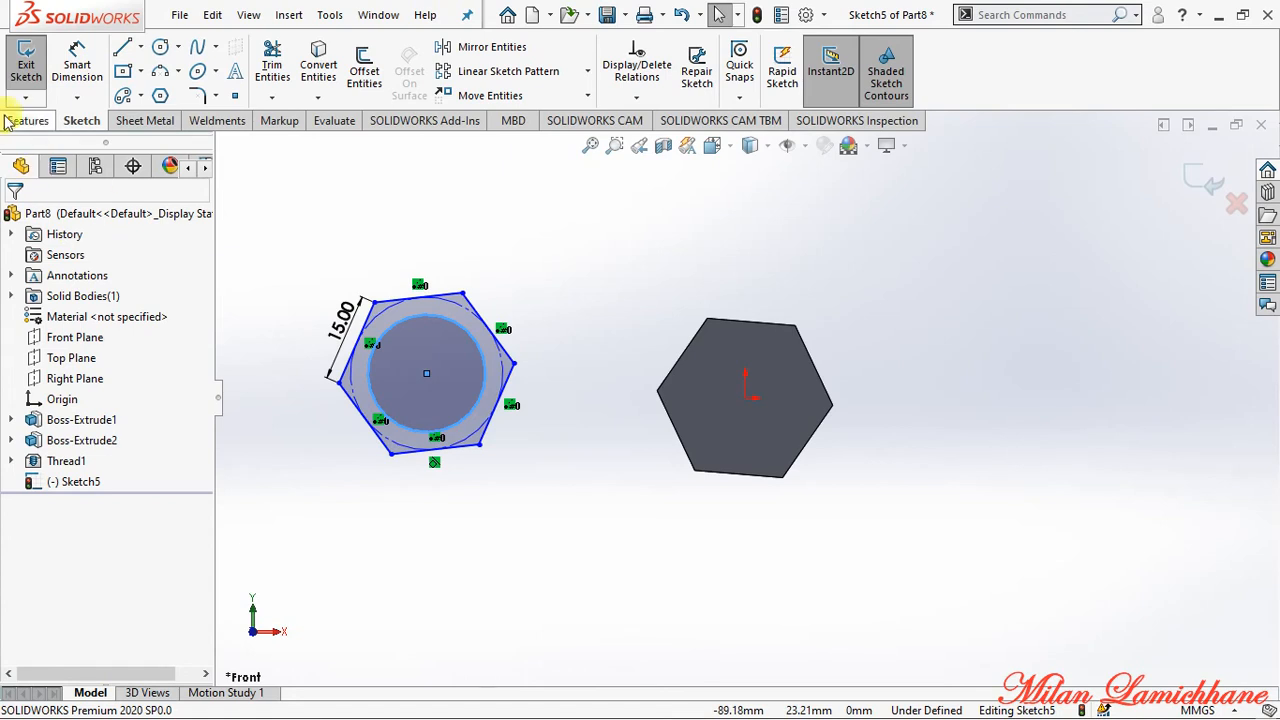
Extrude the ring between the hexagon and the circle to a blind depth of 10 mm as the nut body.
click(18, 120)
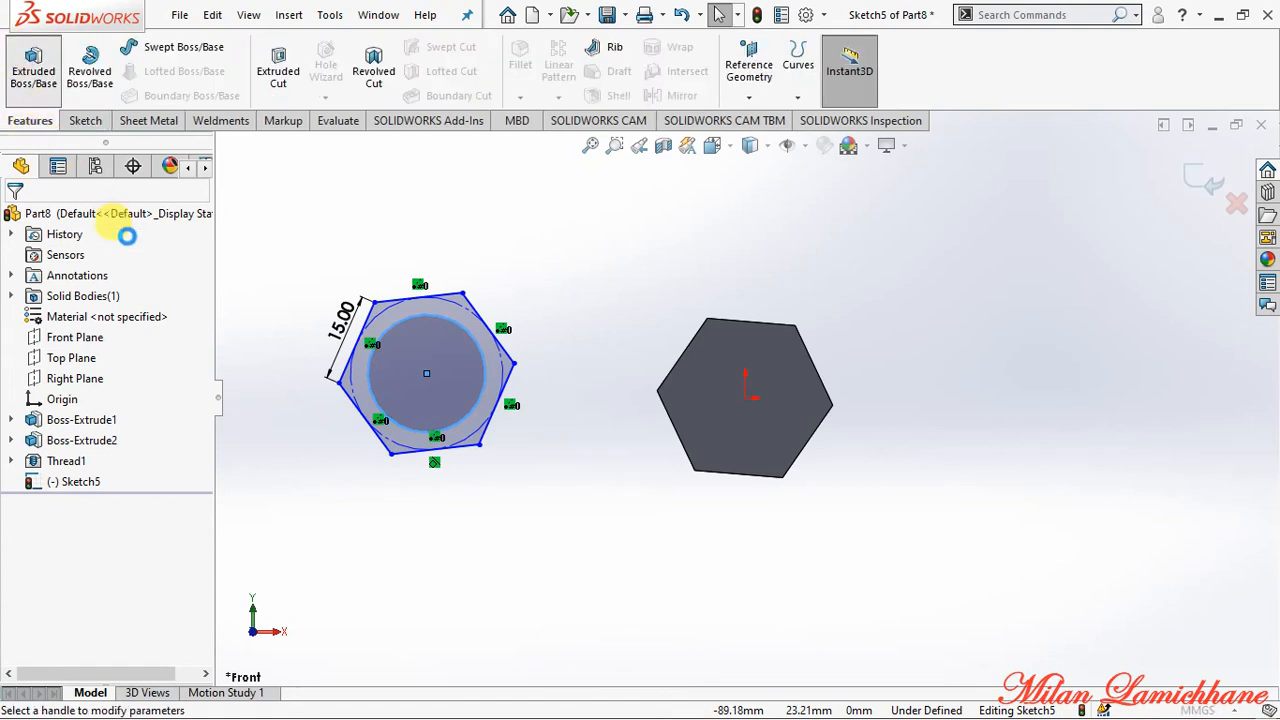
text(10)
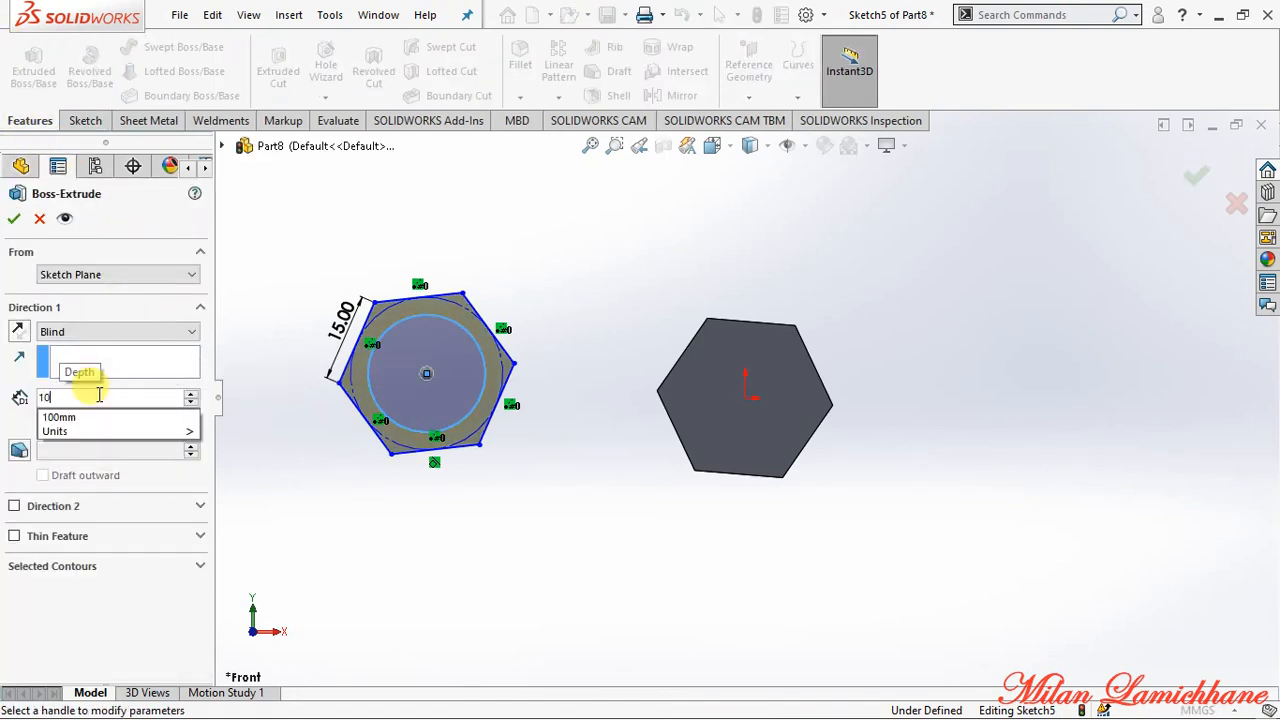
key(Return)
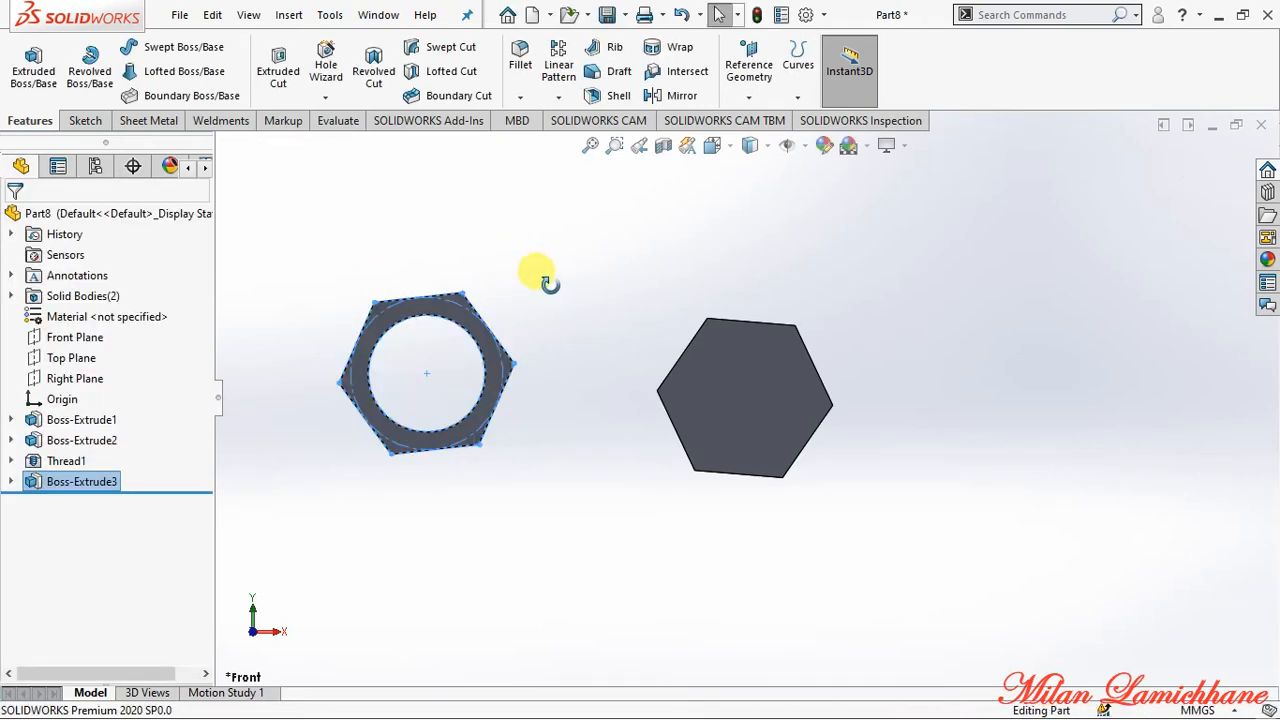
Start a Thread feature and use the front circular edge of the nut's hole as the thread location.
middle_drag(548, 283, 494, 246)
click(494, 246)
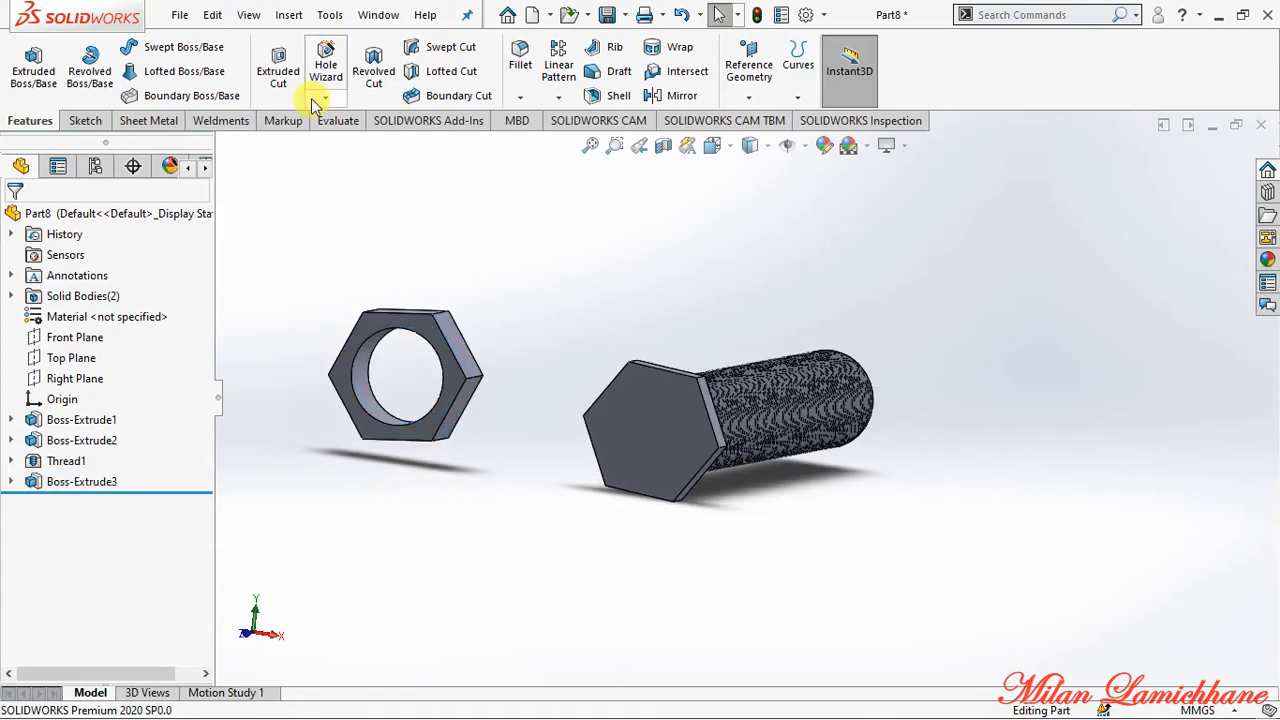
click(324, 98)
click(340, 165)
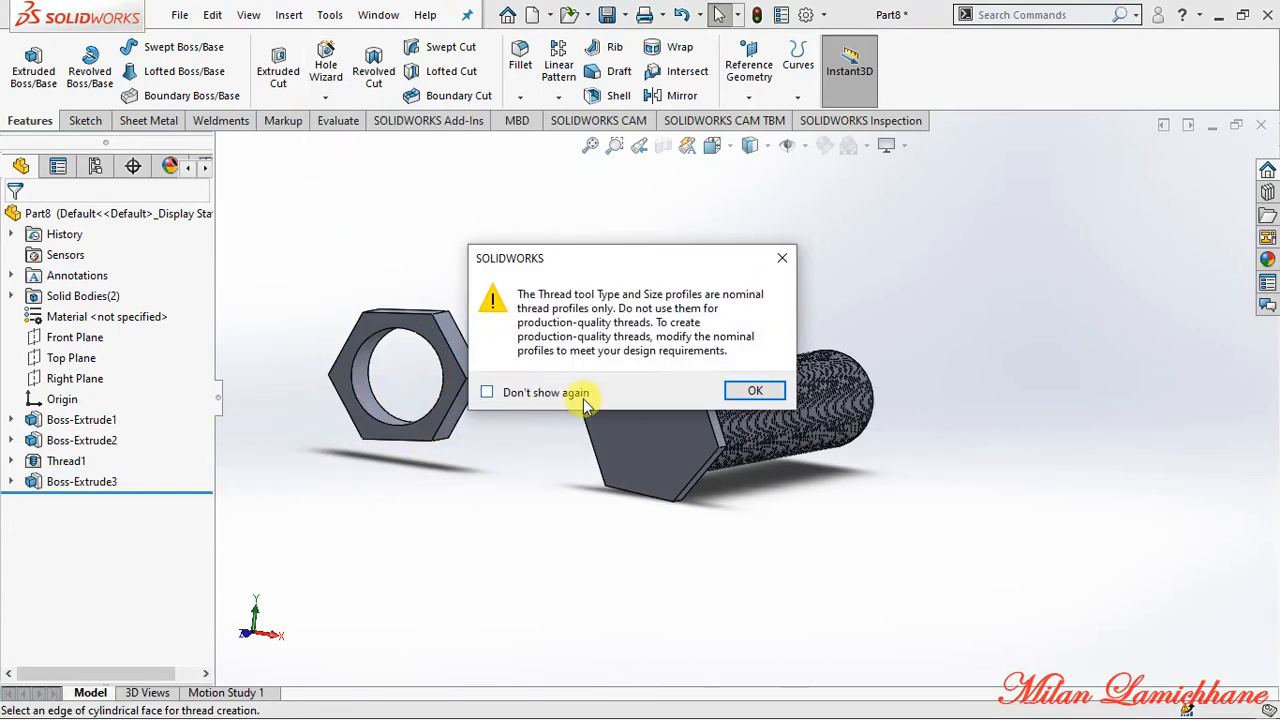
click(755, 392)
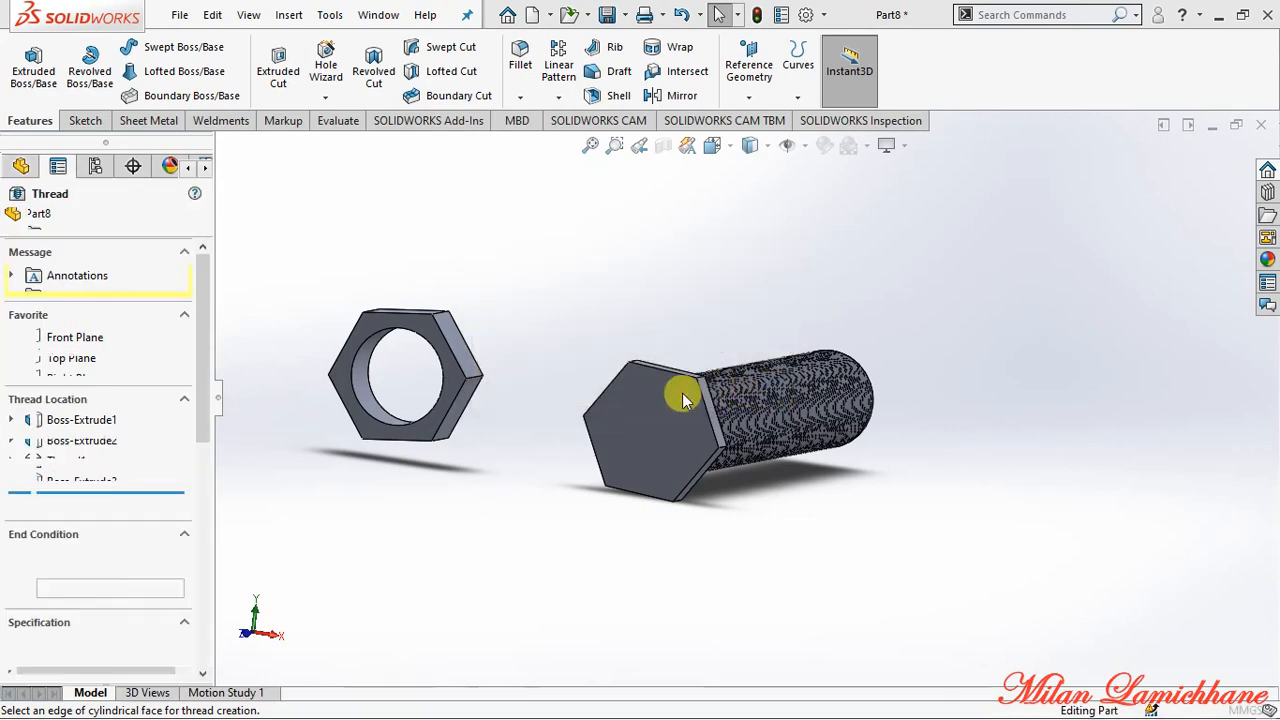
click(358, 398)
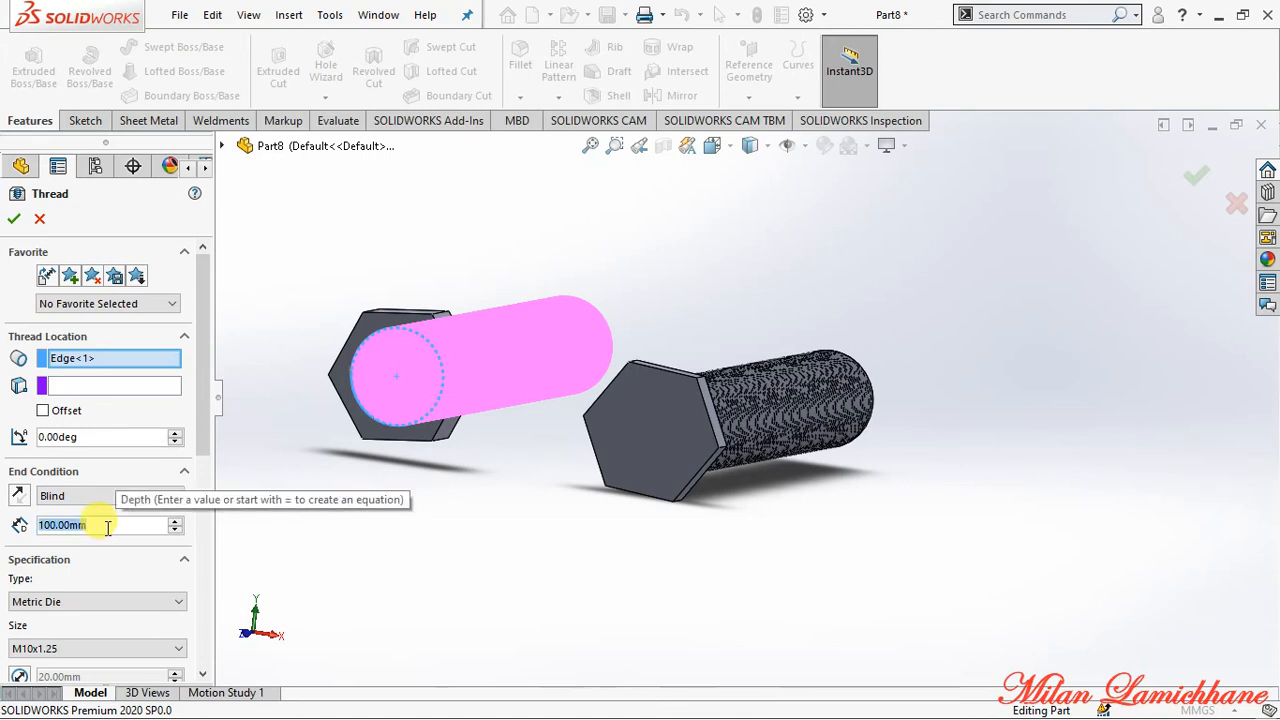
Set the nut thread's blind depth to 10 mm and try to create it as a cut thread.
text(10)
key(Return)
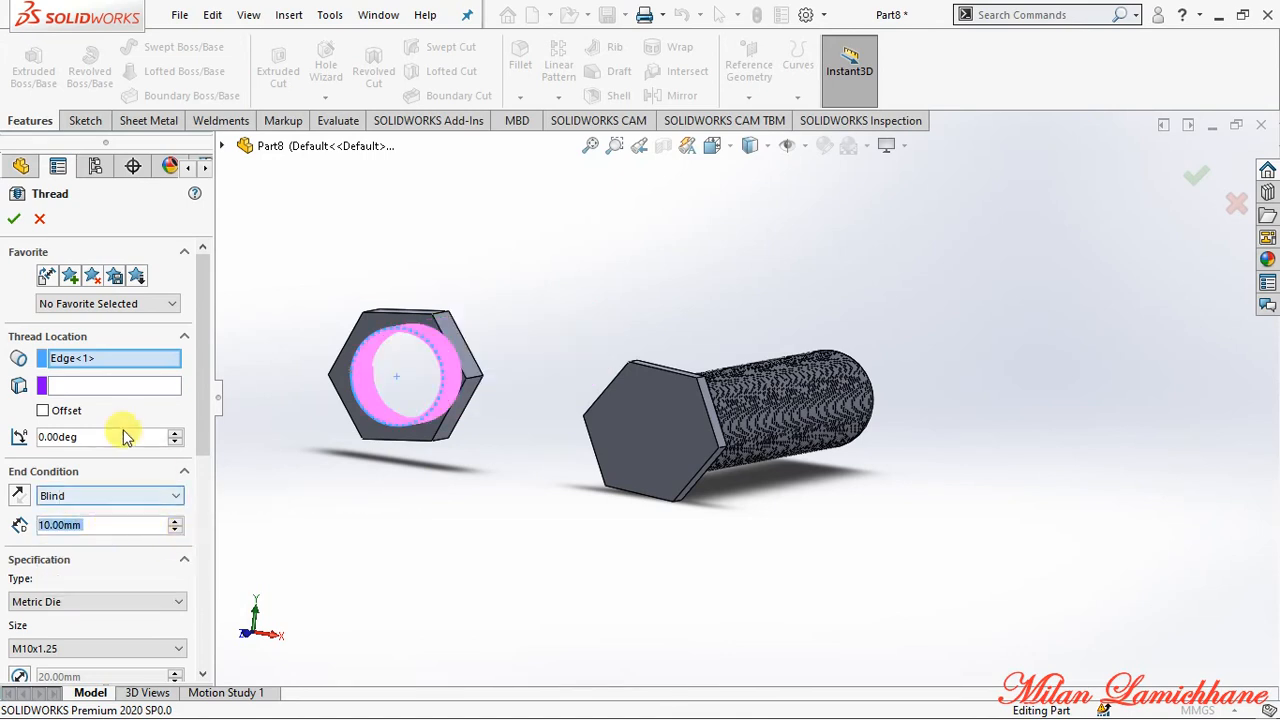
click(17, 222)
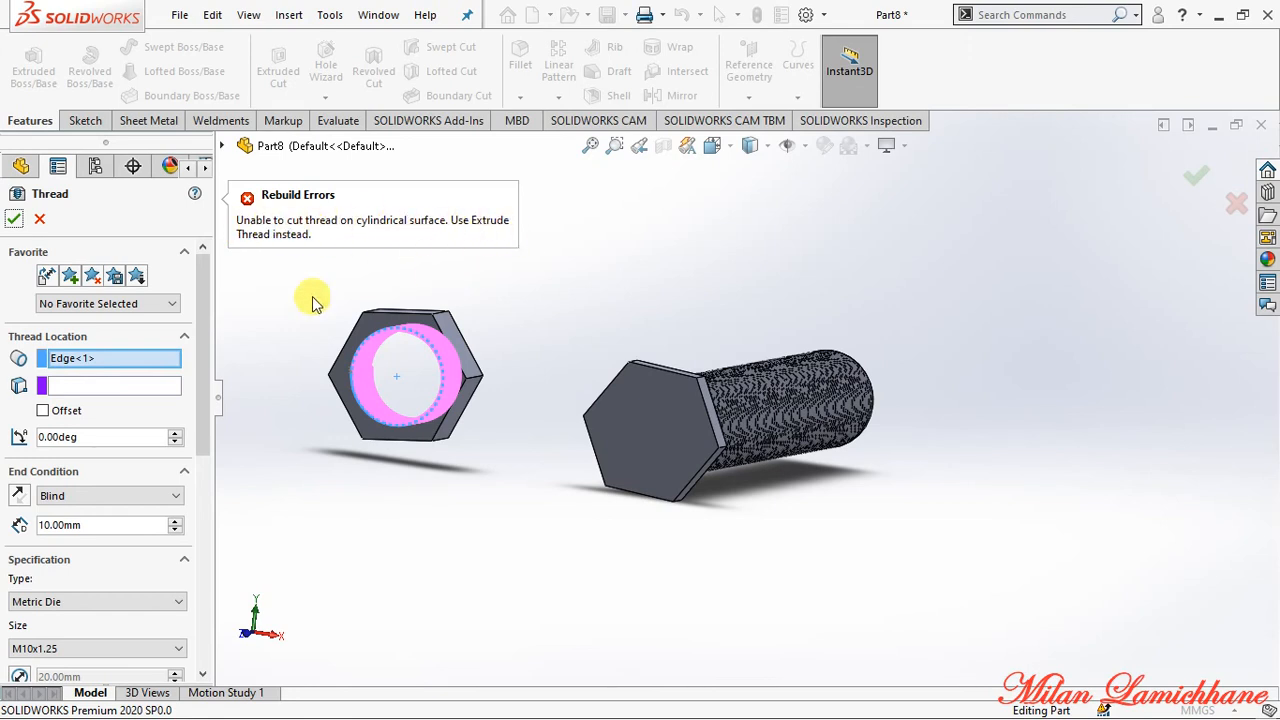
Change the thread method to Extrude thread and create the nut's right-hand Metric Die M10x1.25 internal thread.
drag(208, 400, 210, 530)
click(75, 469)
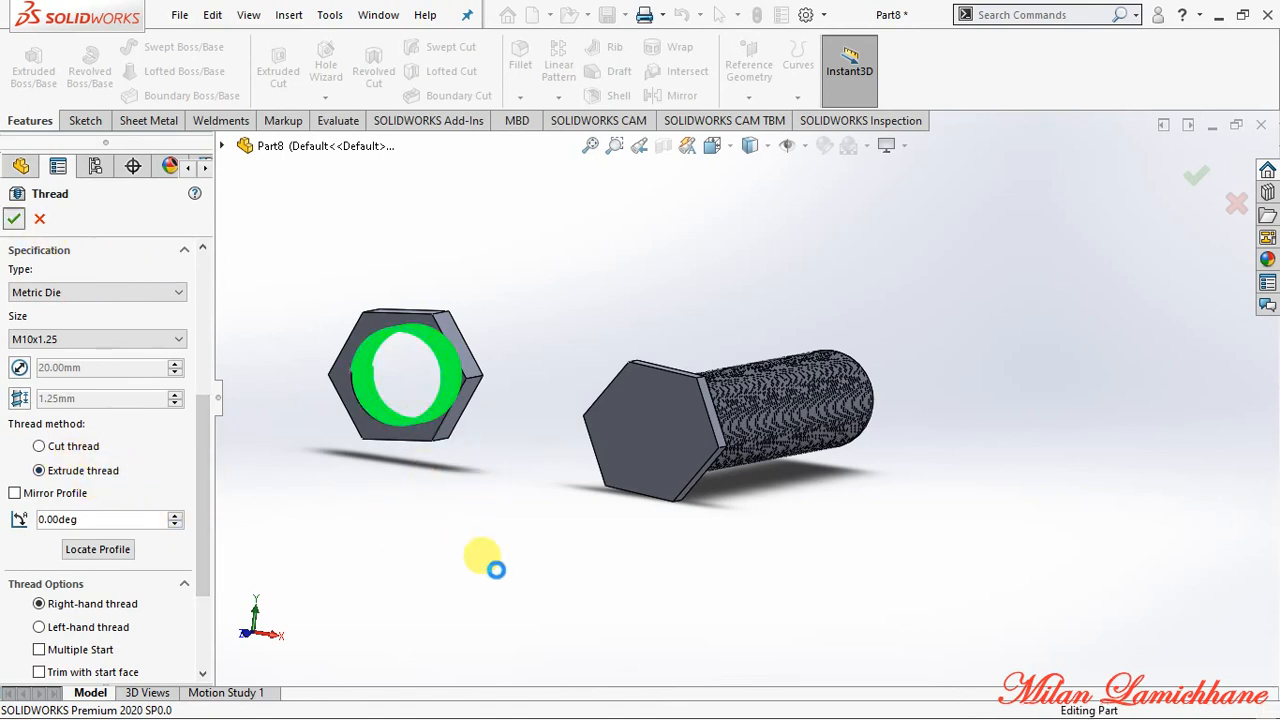
scroll(428, 471, down, 5)
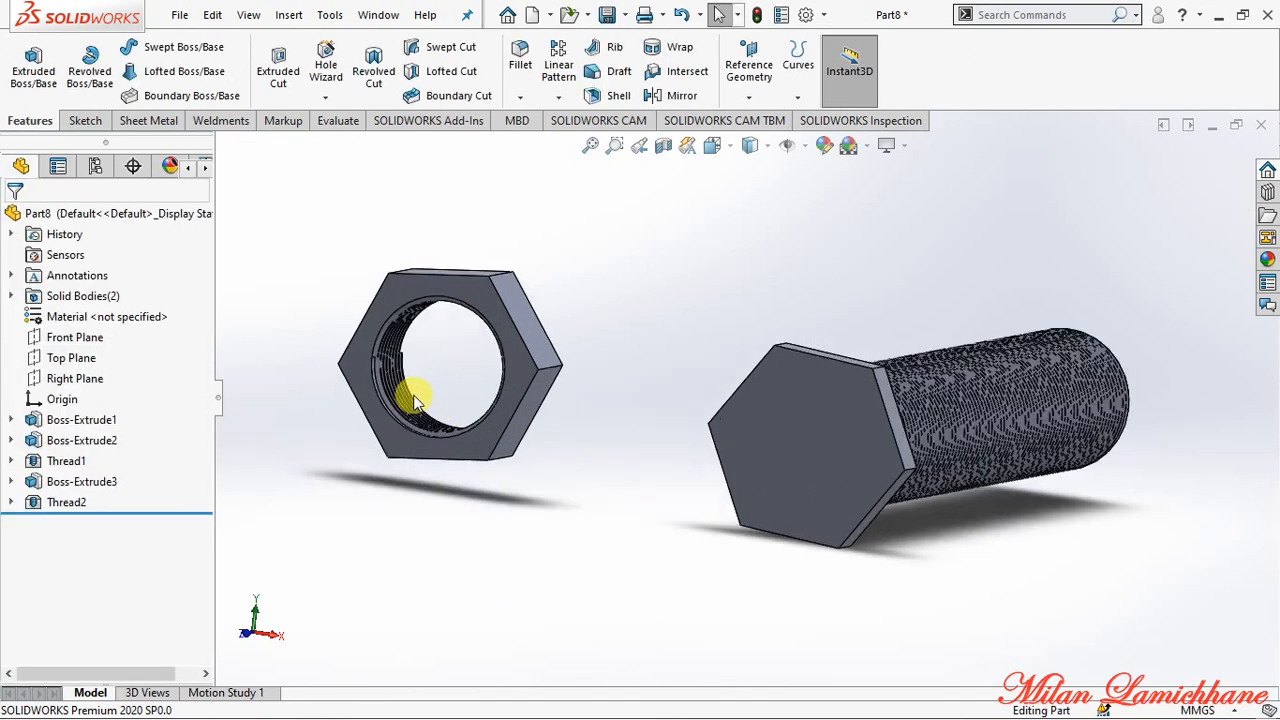
scroll(680, 457, up, 6)
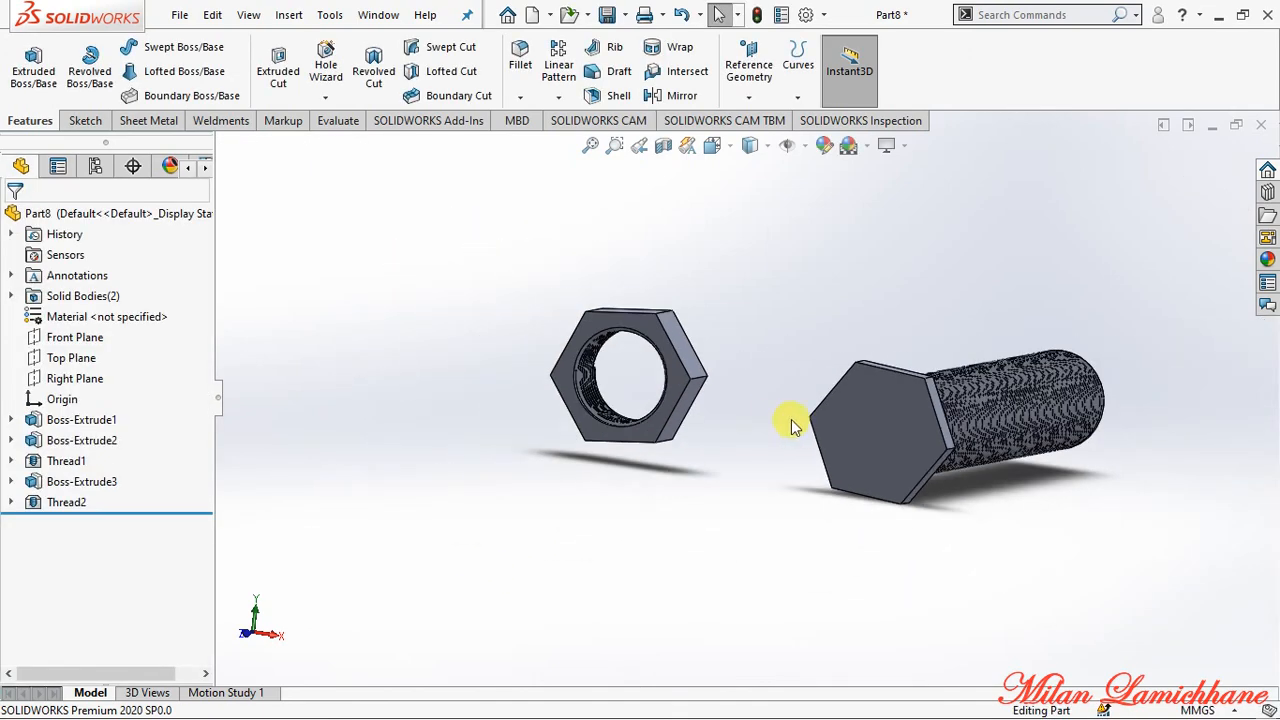